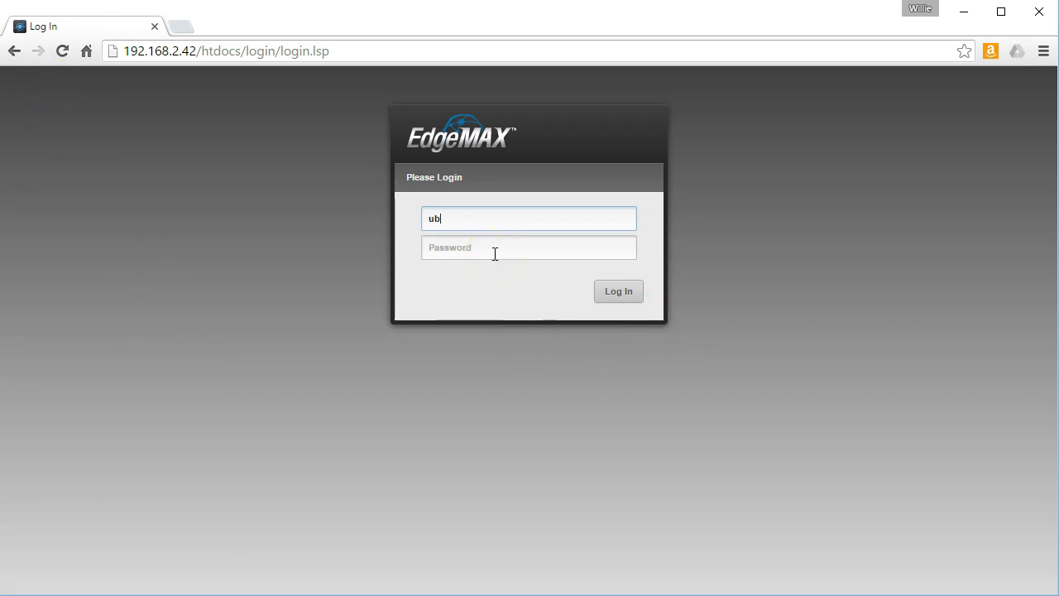
Log in to the EdgeSwitch and review the system, device and resource information on its dashboard.
key(Return)
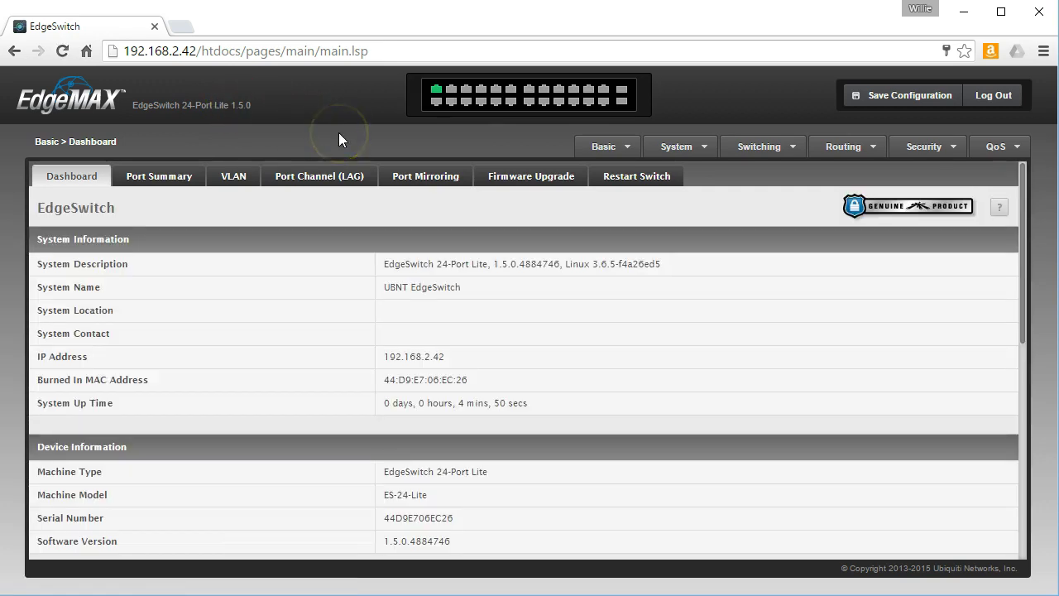
scroll(355, 427, down, 3)
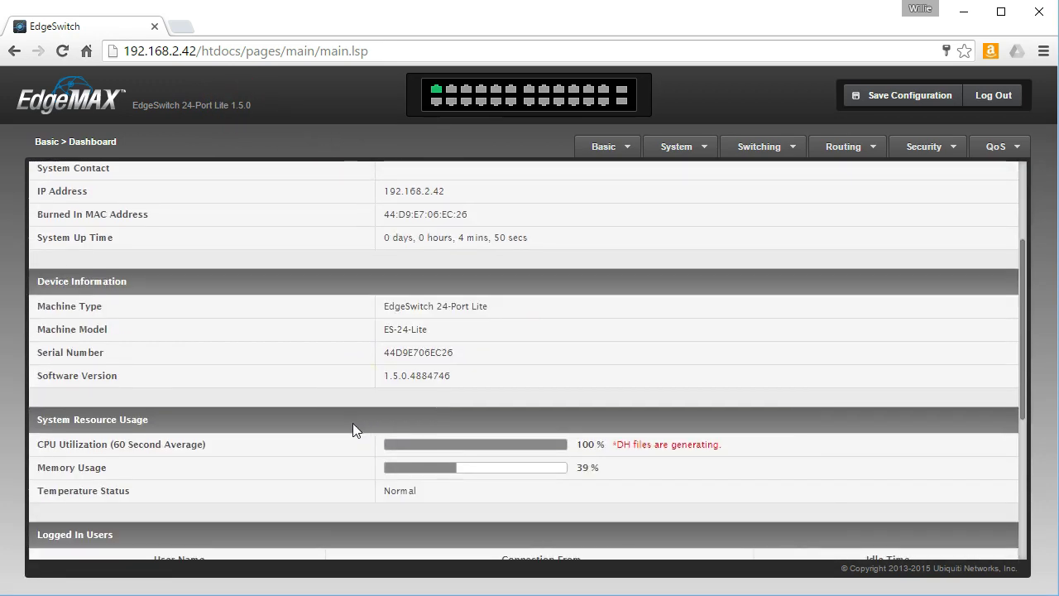
scroll(355, 428, up, 3)
scroll(433, 418, down, 4)
scroll(433, 418, up, 4)
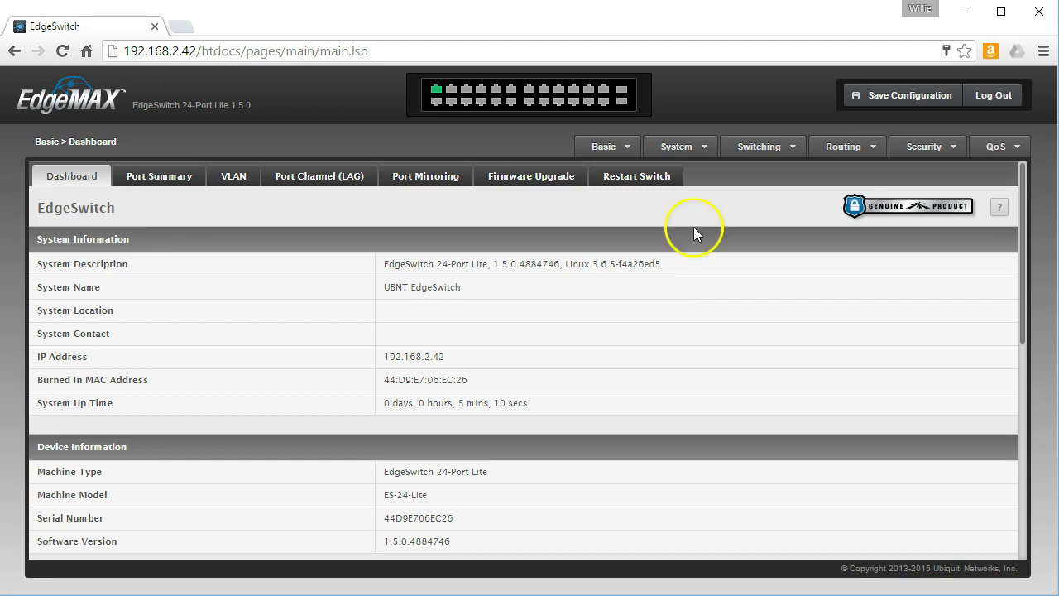
Go to the switch's file transfer utility and open the HTTP file download from the device.
click(686, 153)
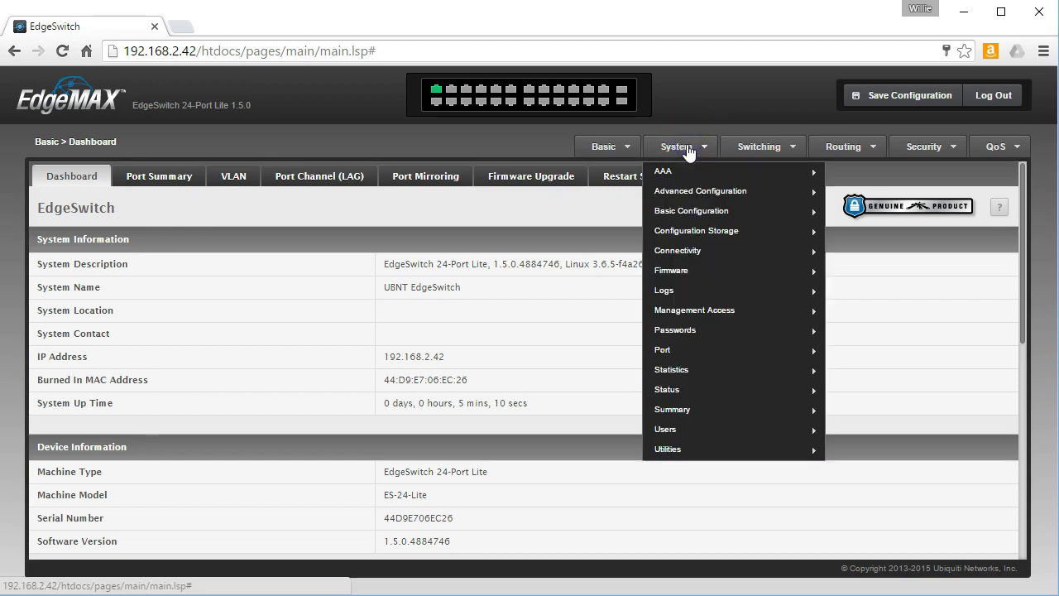
mouse_move(750, 449)
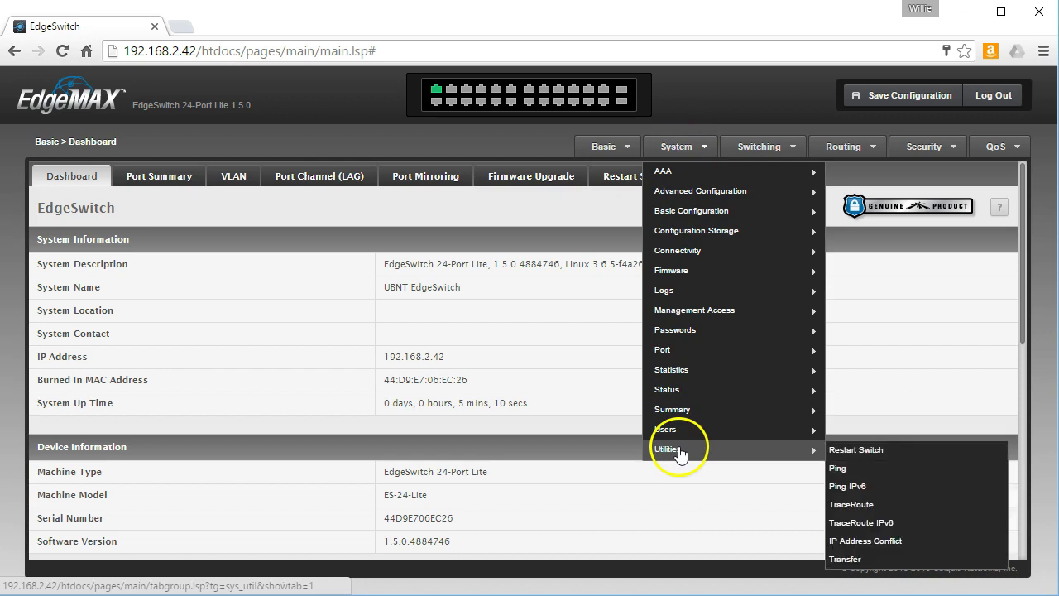
click(846, 560)
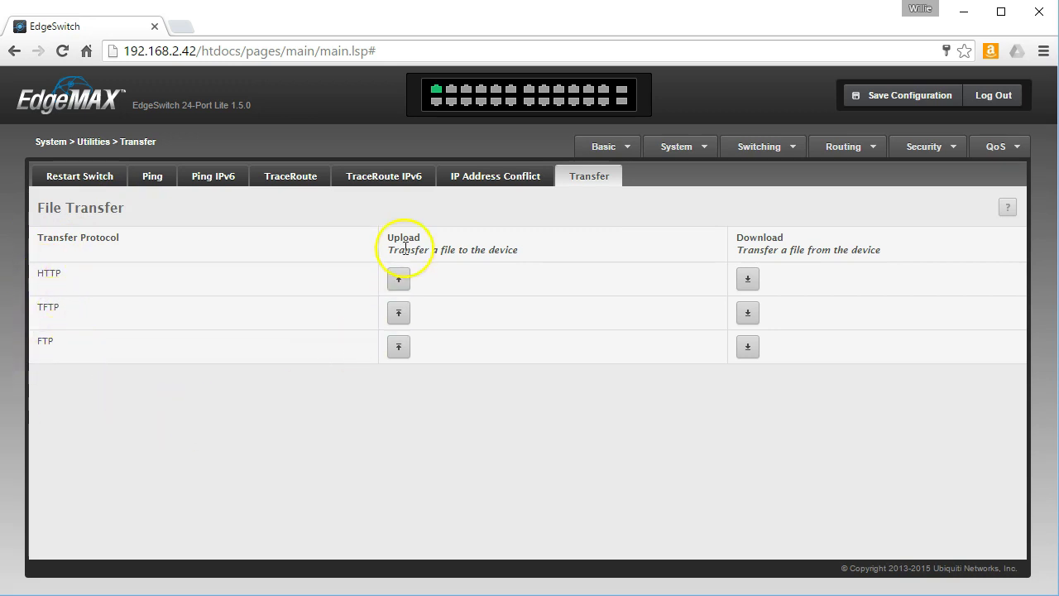
drag(389, 237, 422, 237)
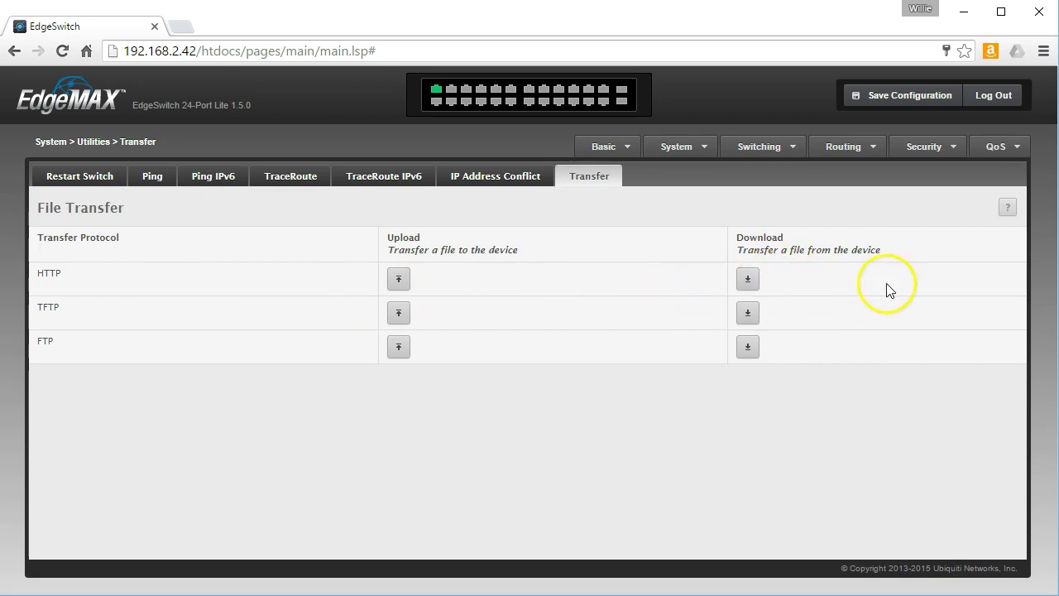
click(751, 284)
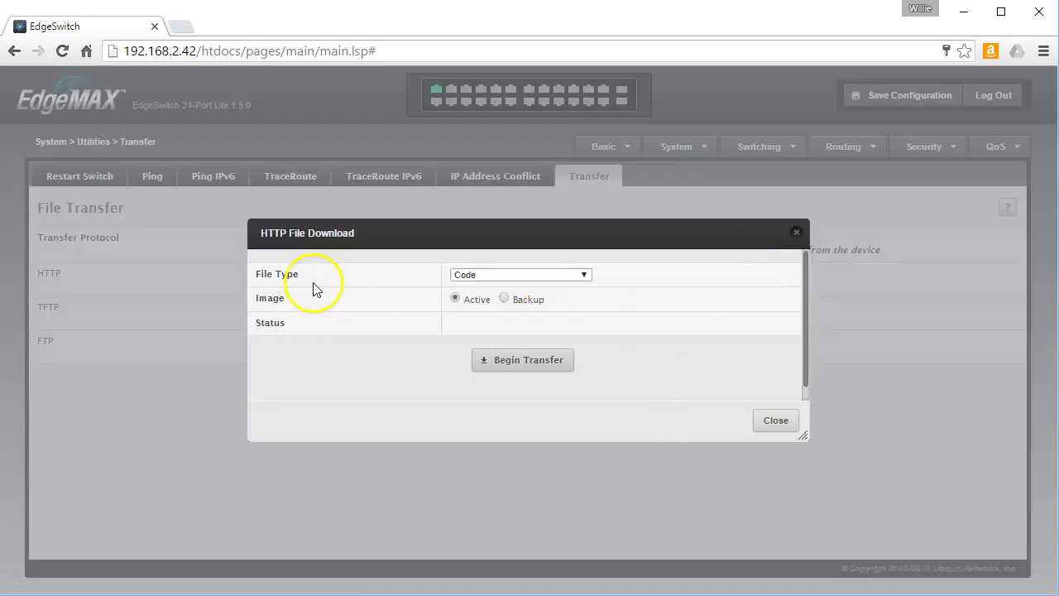
Try the Startup, Backup and Factory Defaults Configuration file types for the HTTP download.
click(260, 274)
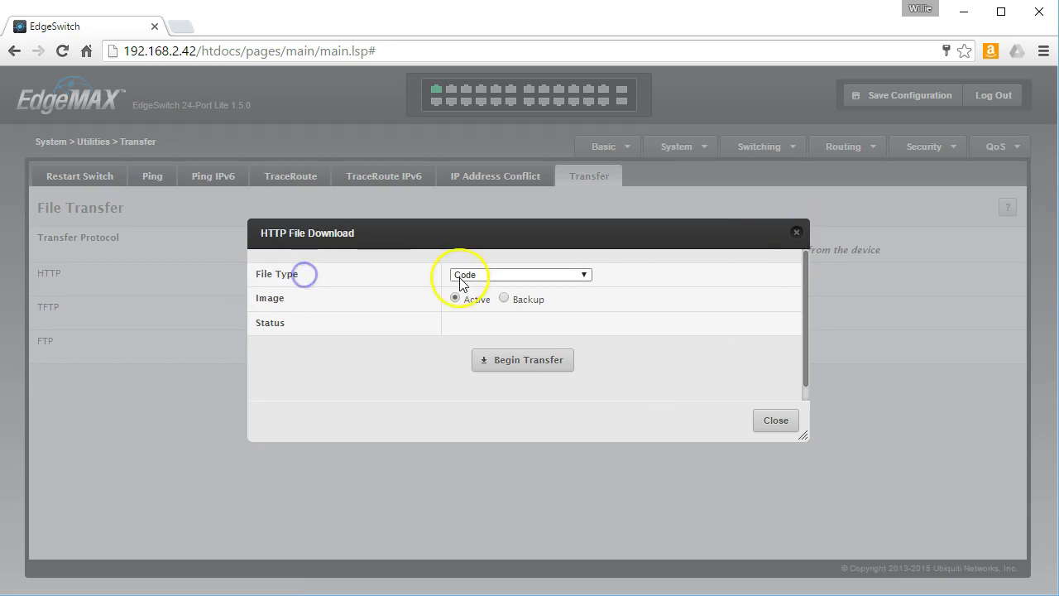
click(593, 279)
click(591, 276)
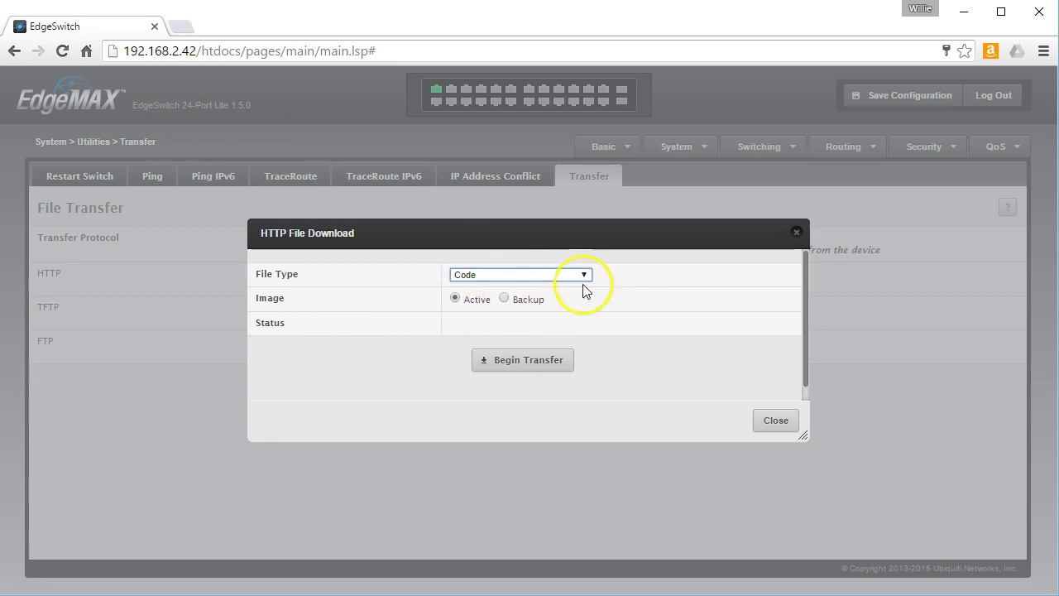
click(581, 278)
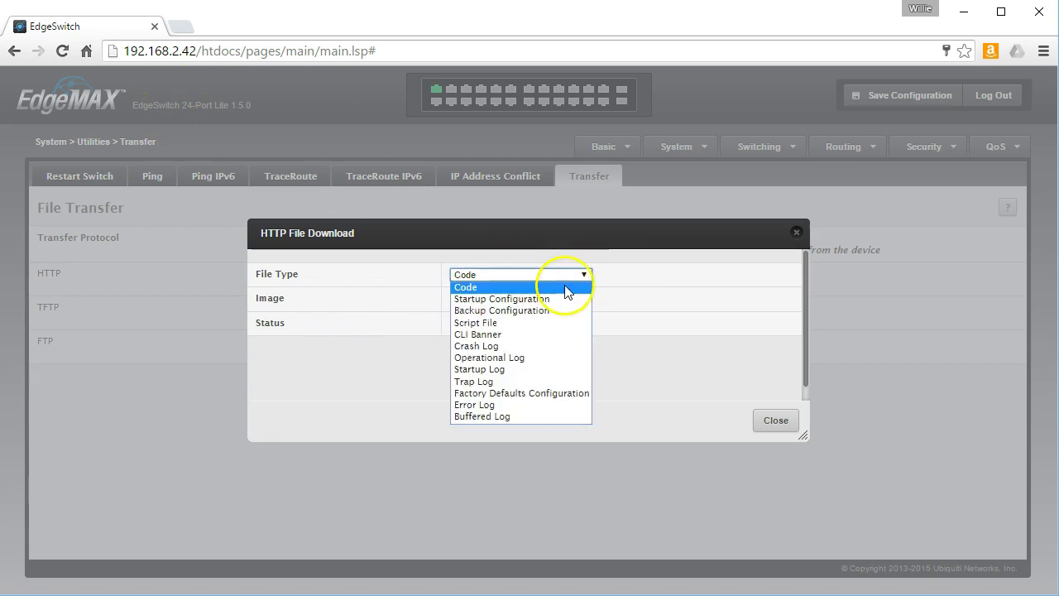
click(546, 299)
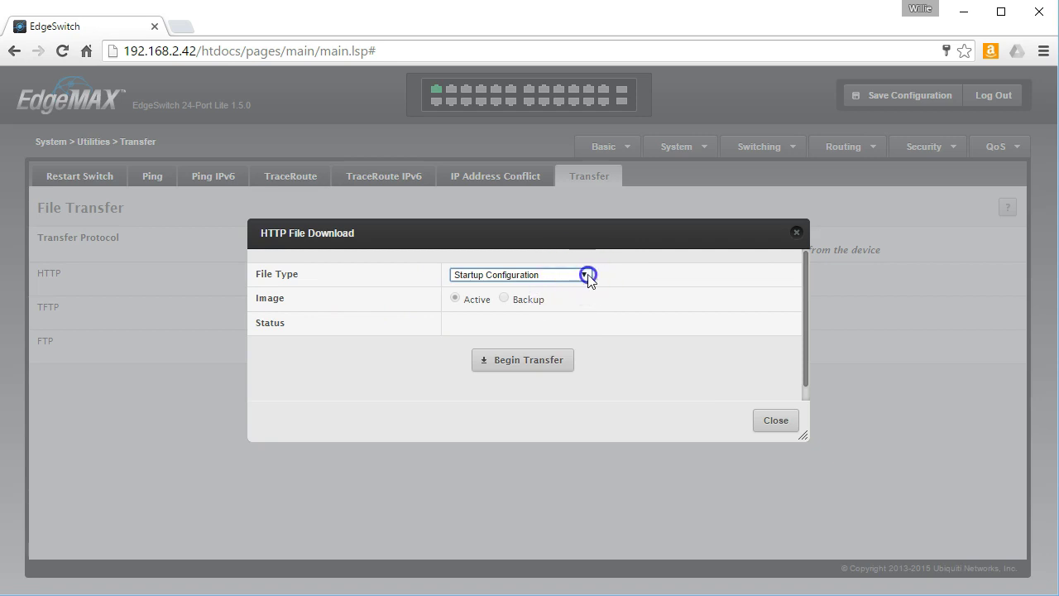
click(586, 275)
click(538, 314)
click(570, 277)
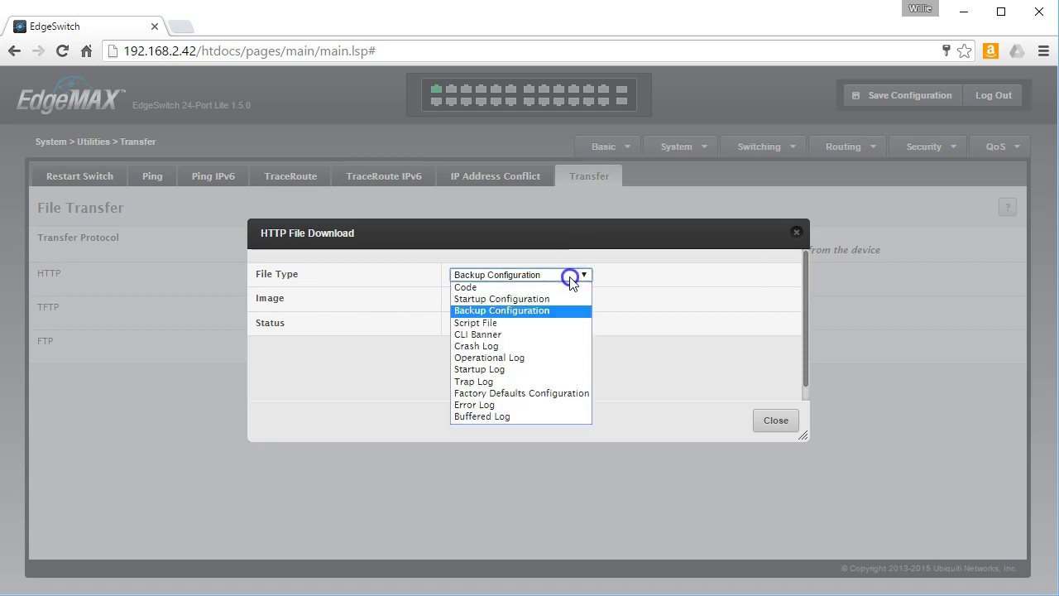
click(543, 394)
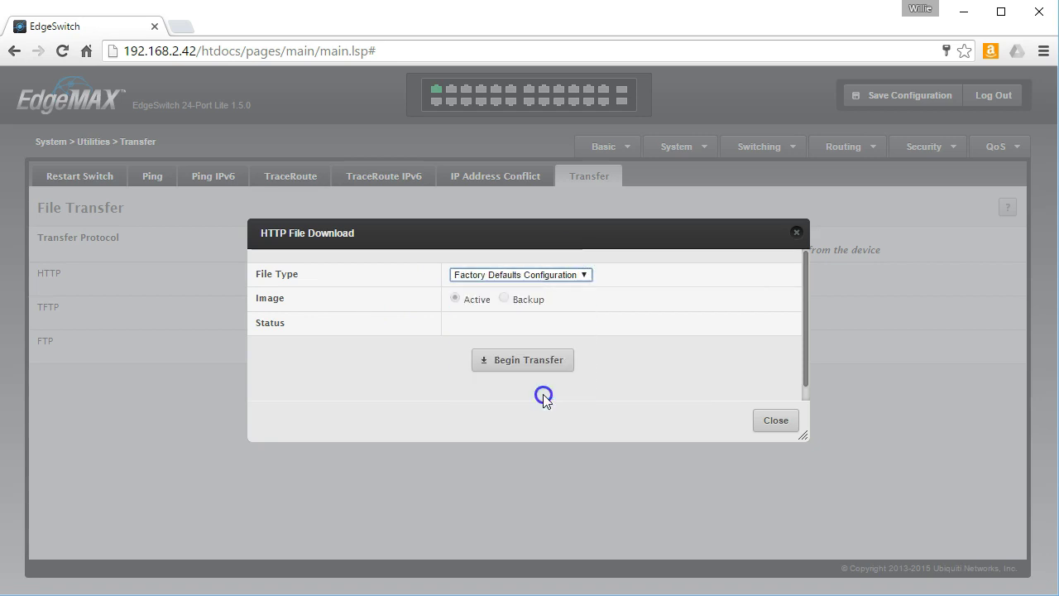
click(568, 276)
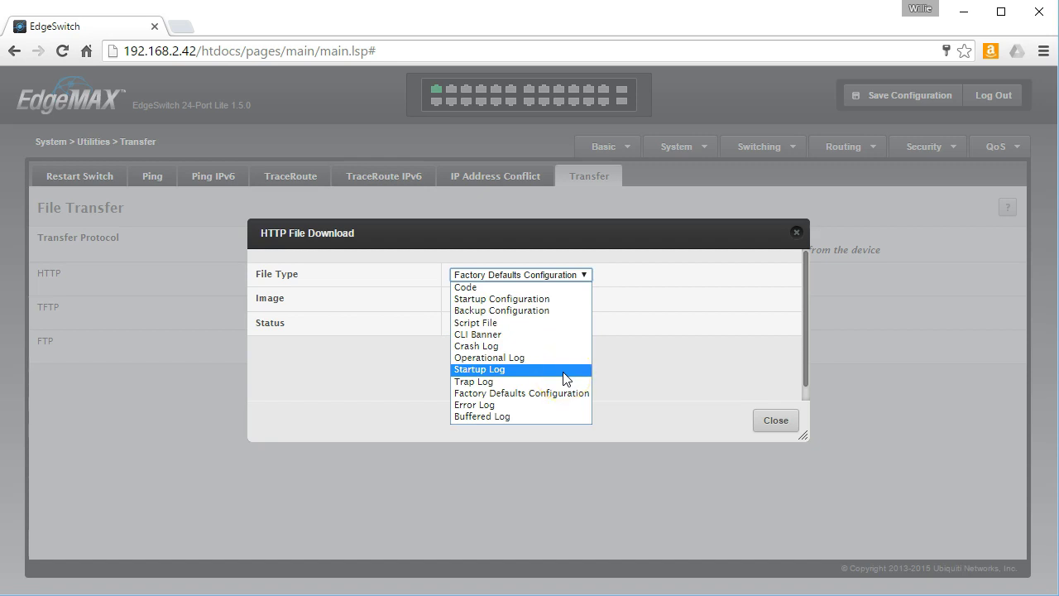
click(396, 241)
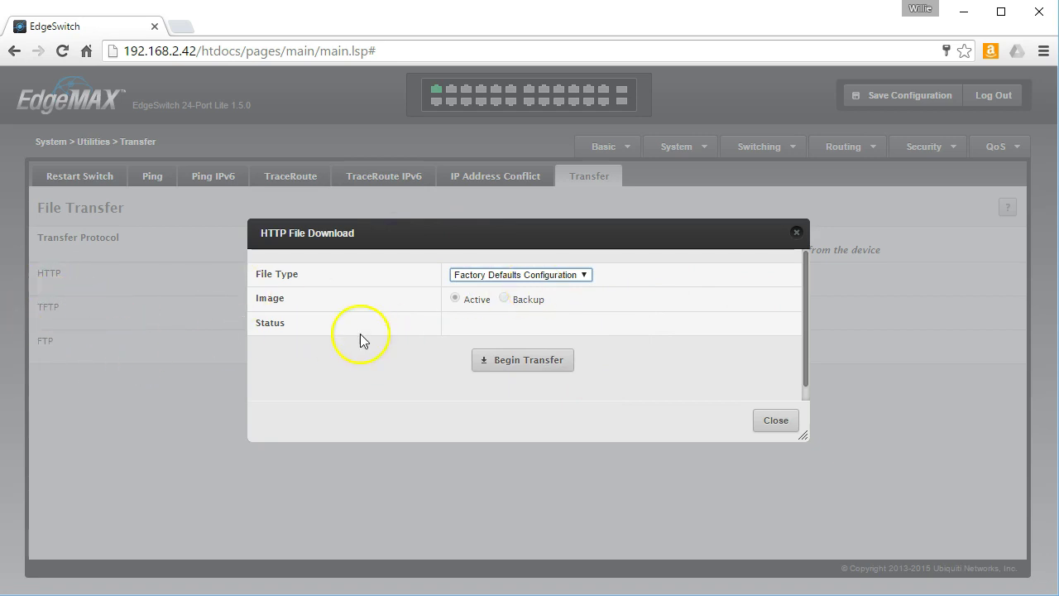
drag(408, 244, 377, 226)
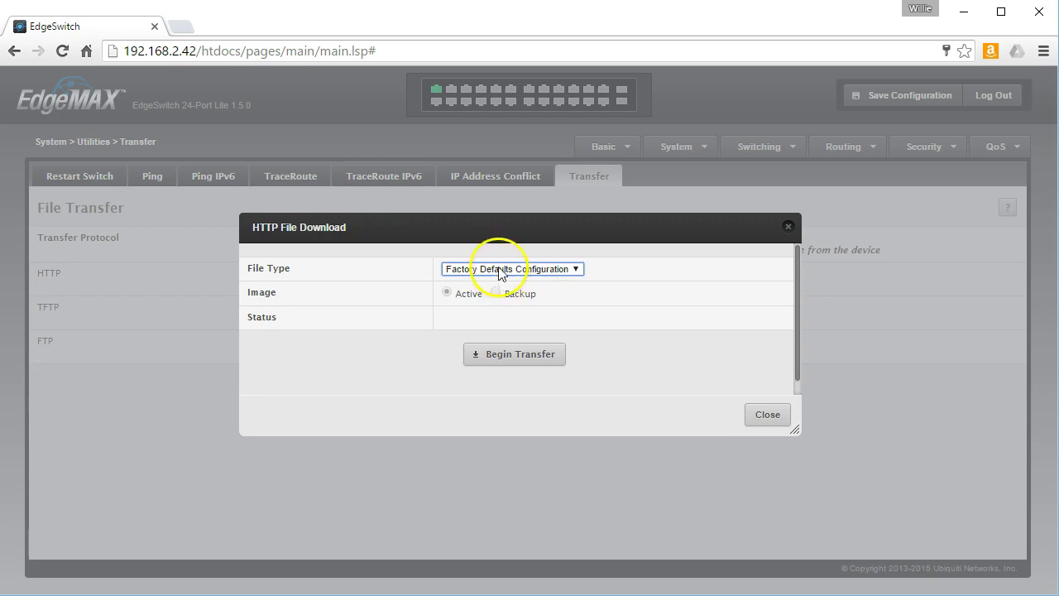
drag(355, 230, 402, 251)
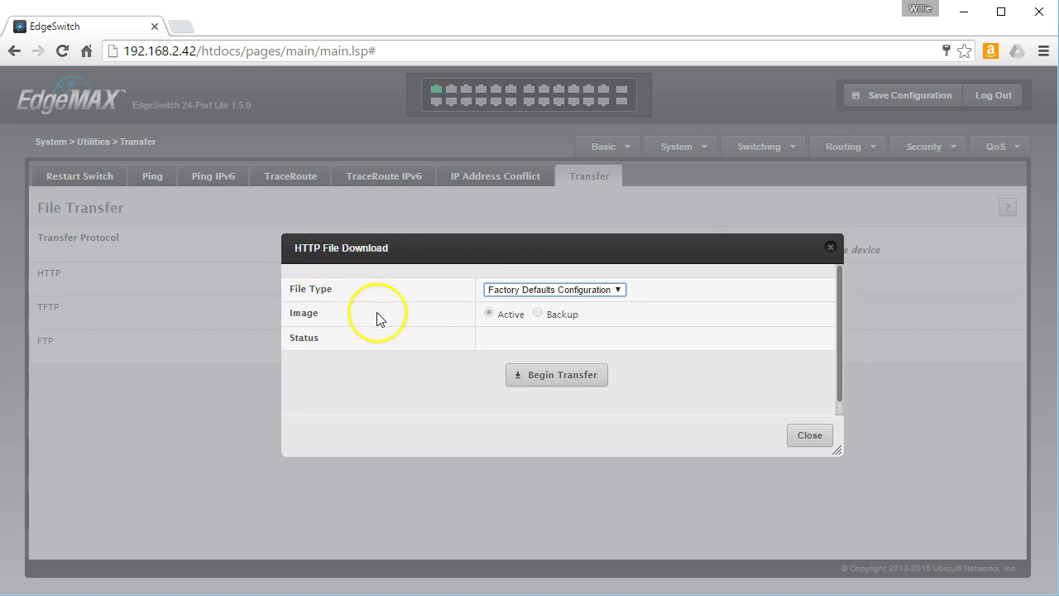
Set the file type to Startup Configuration and download it from the switch over HTTP.
click(540, 290)
click(551, 316)
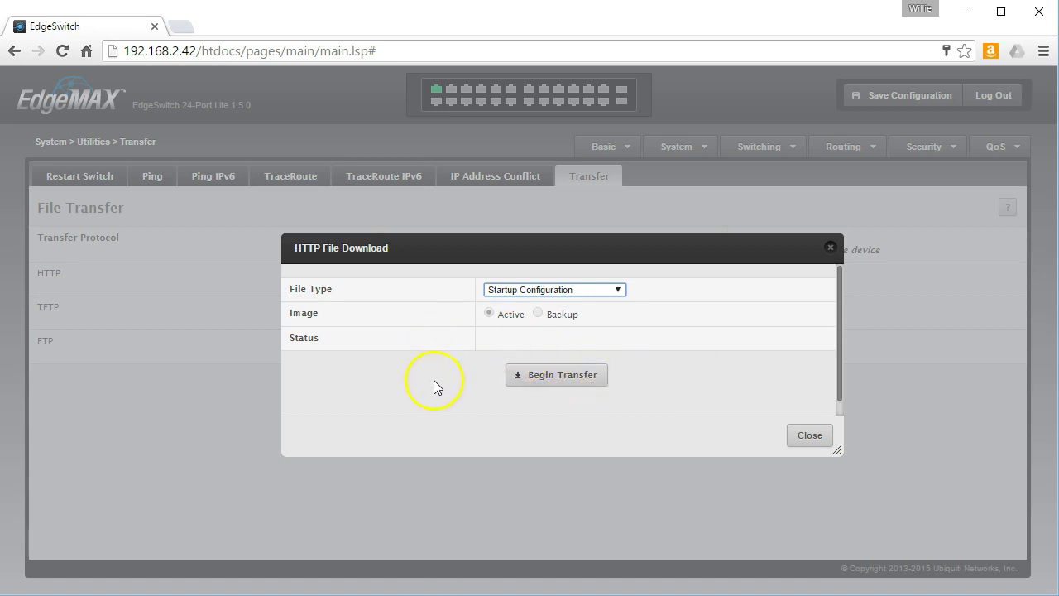
click(544, 376)
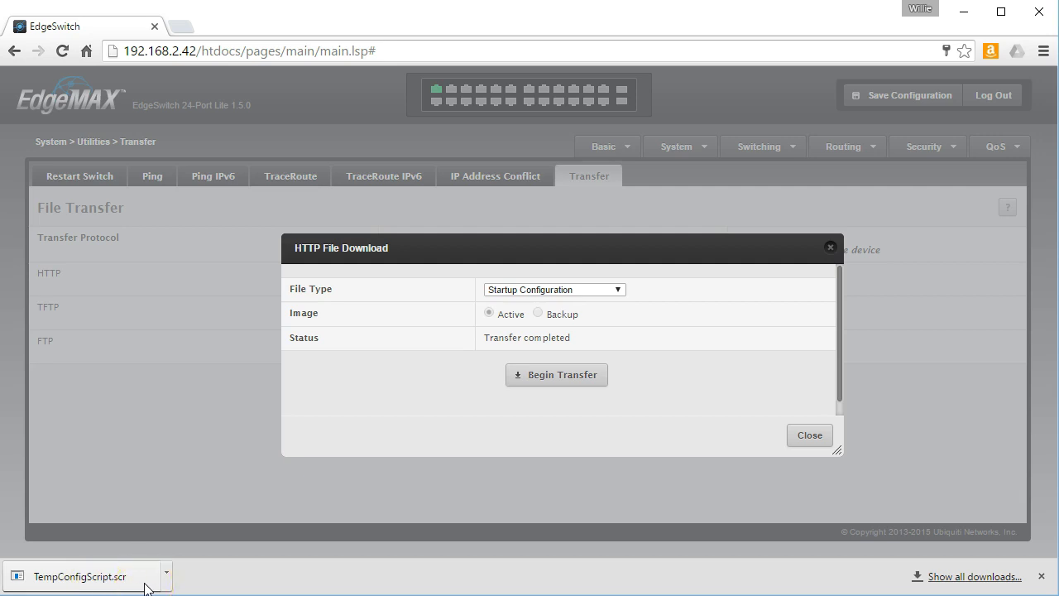
Try to open the downloaded TempConfigScript.scr file, declining to run it.
click(169, 579)
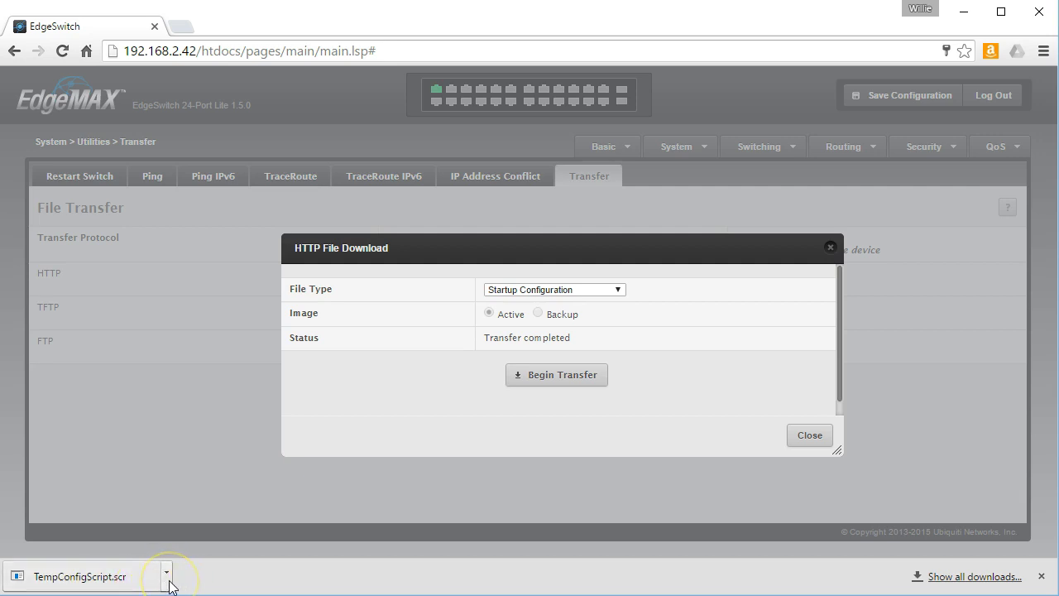
click(168, 580)
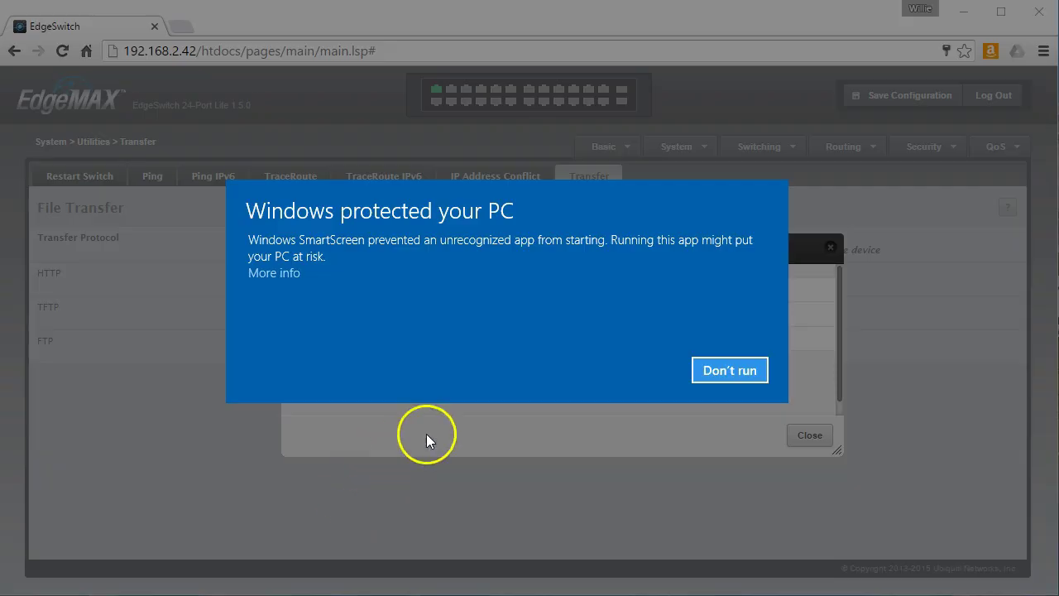
click(726, 370)
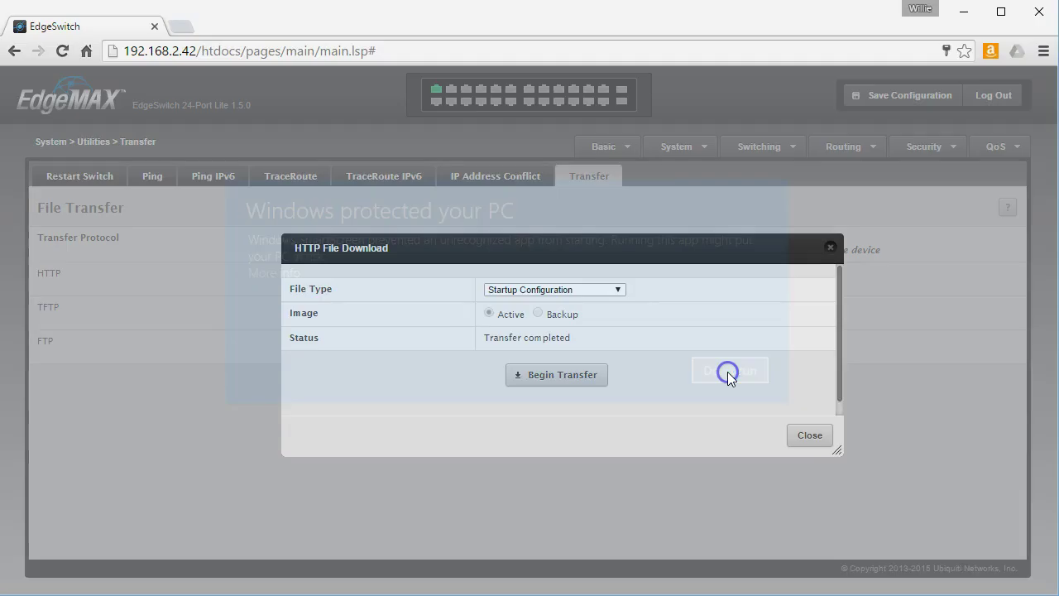
Download the startup configuration again and open TempConfigScript (1).scr from the Downloads folder in Notepad++.
click(566, 376)
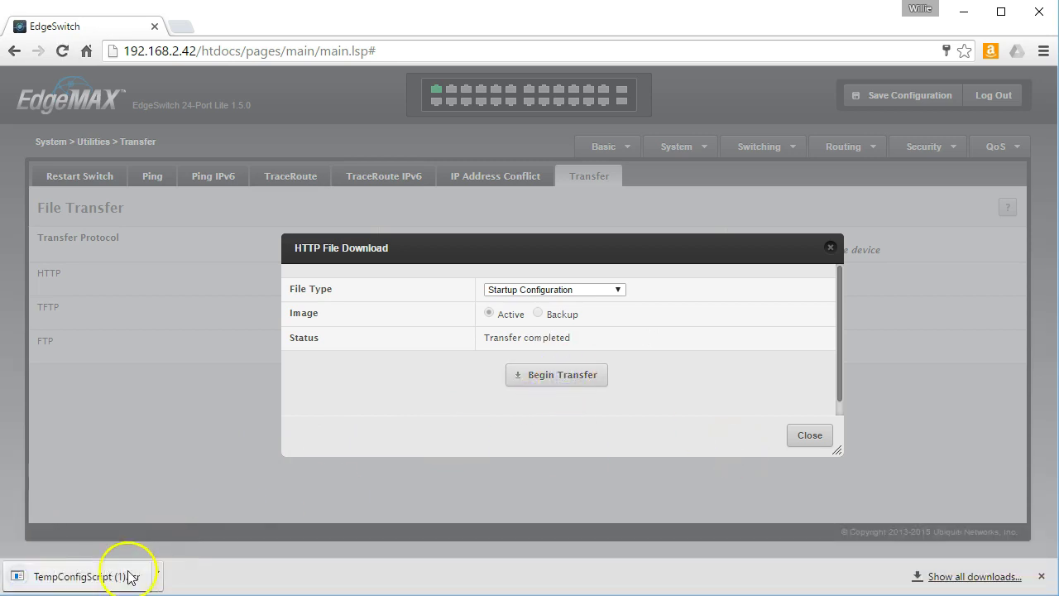
click(165, 575)
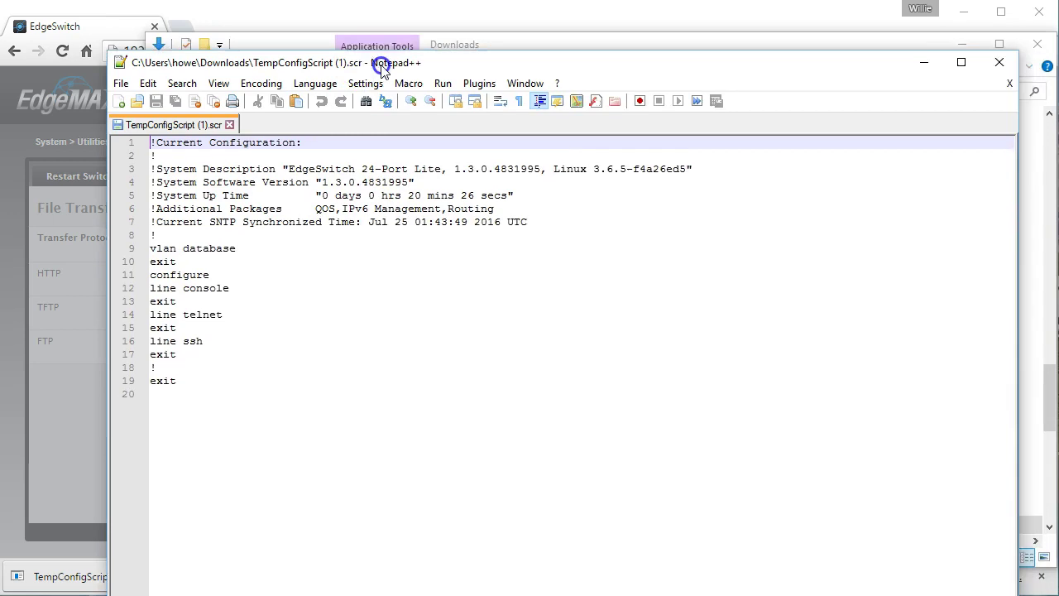
Delete the header comment block above the "vlan database" line in the configuration script.
drag(378, 66, 314, 40)
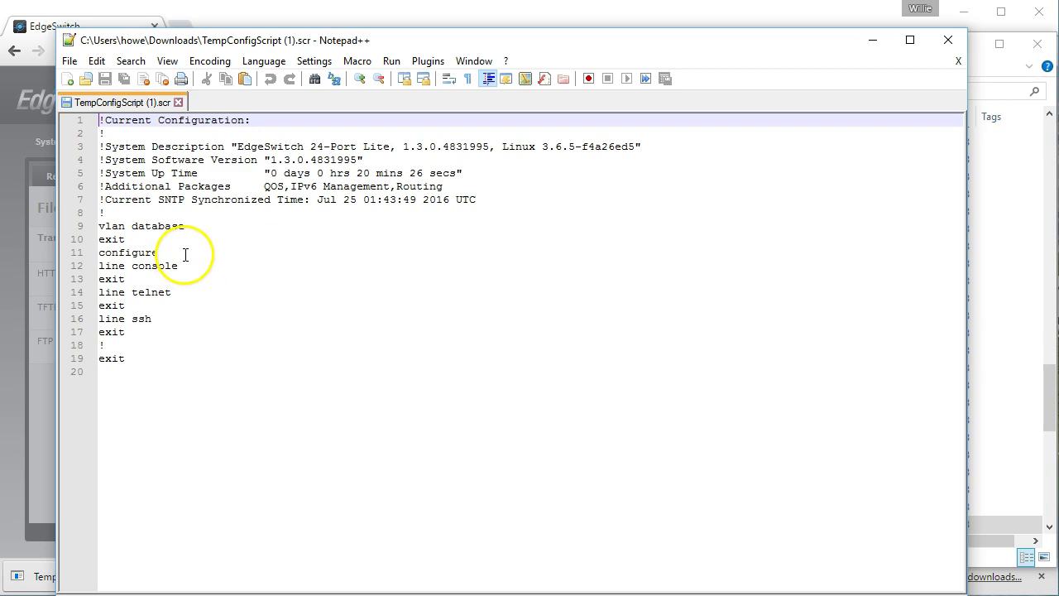
drag(99, 225, 92, 118)
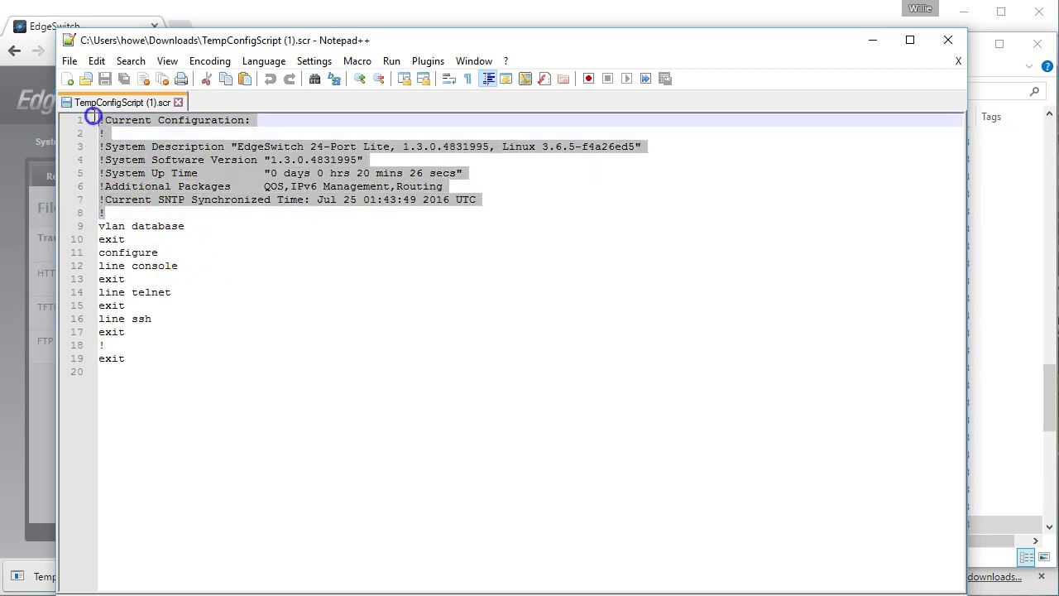
key(Delete)
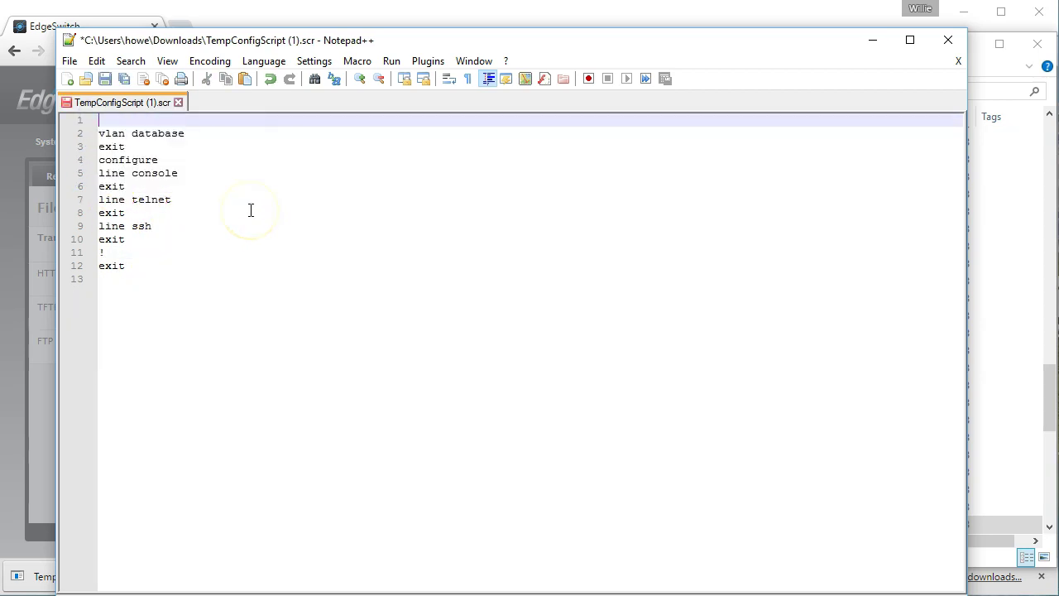
Save the edited script to the Desktop as configtoupload.scr and close the editor and the HTTP File Download dialog.
click(68, 62)
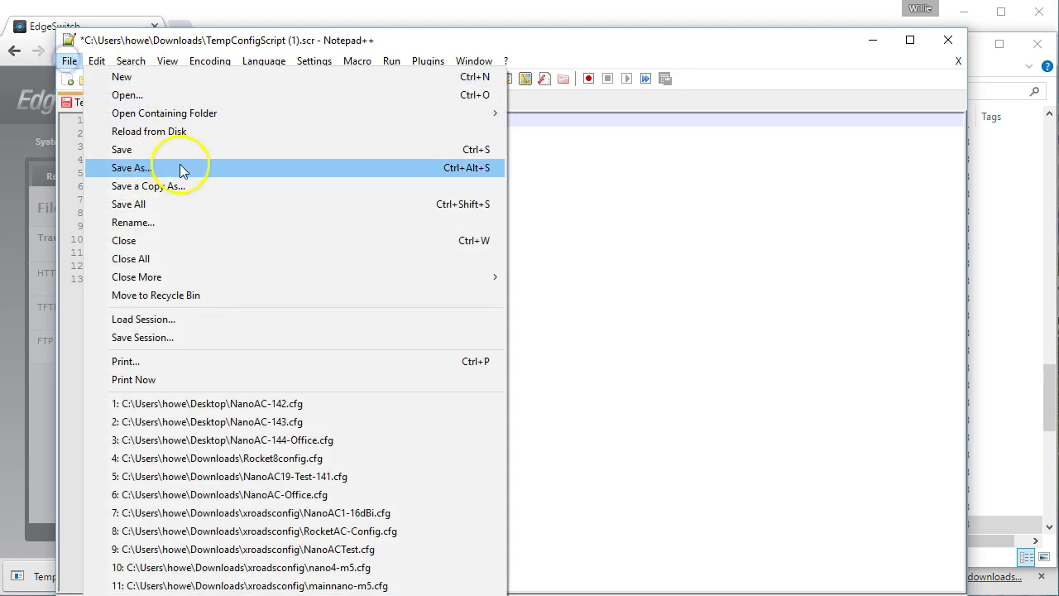
click(177, 168)
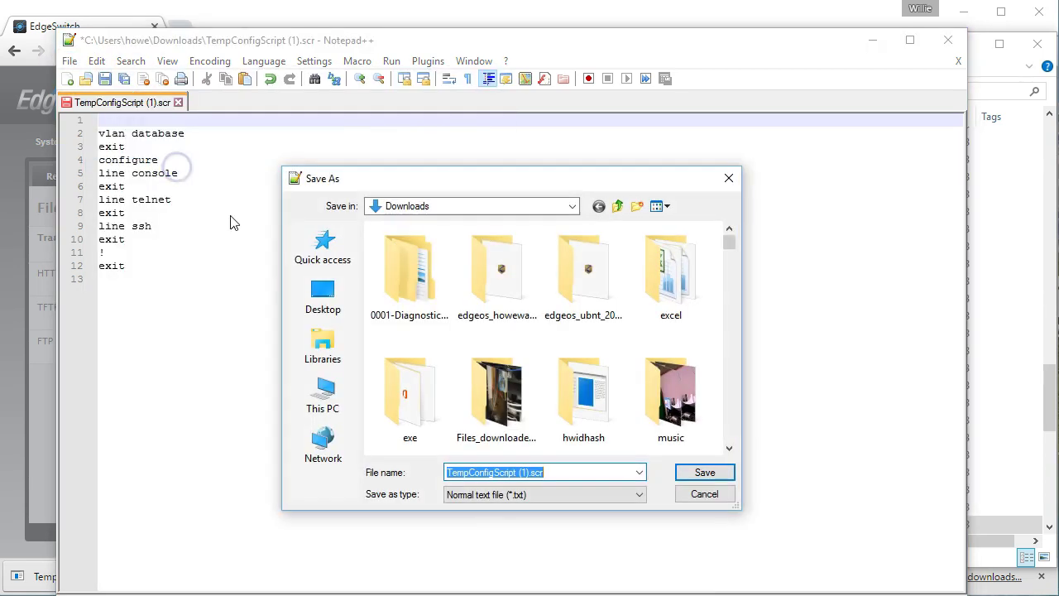
click(323, 293)
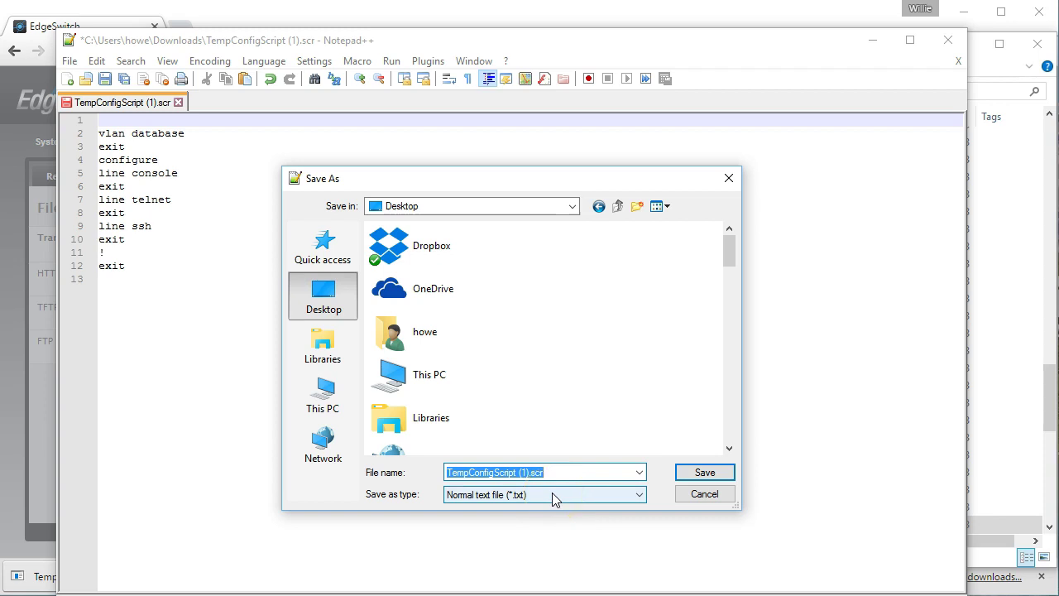
text(configtoupload)
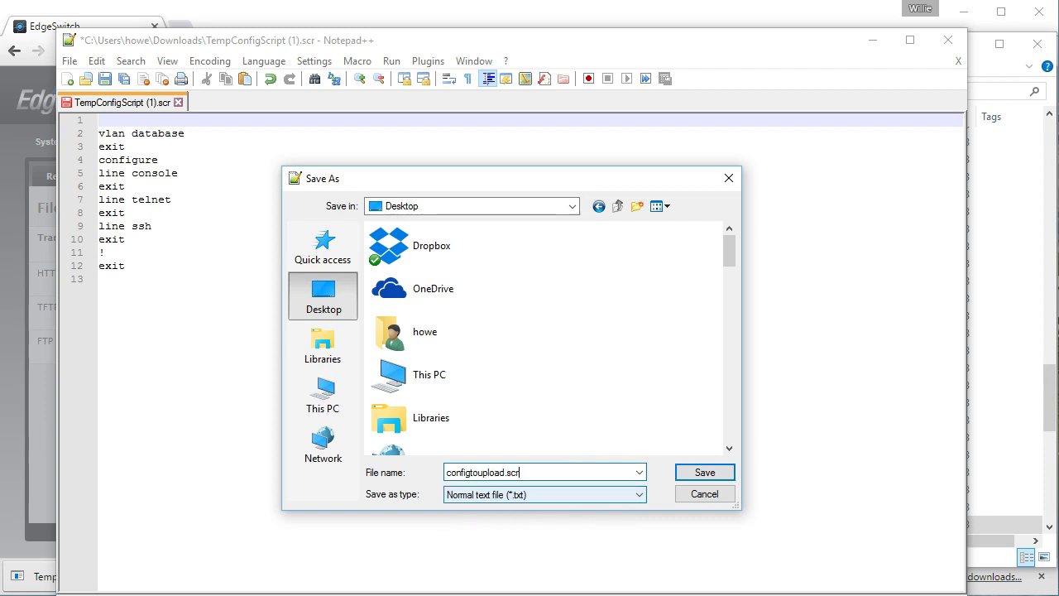
click(690, 470)
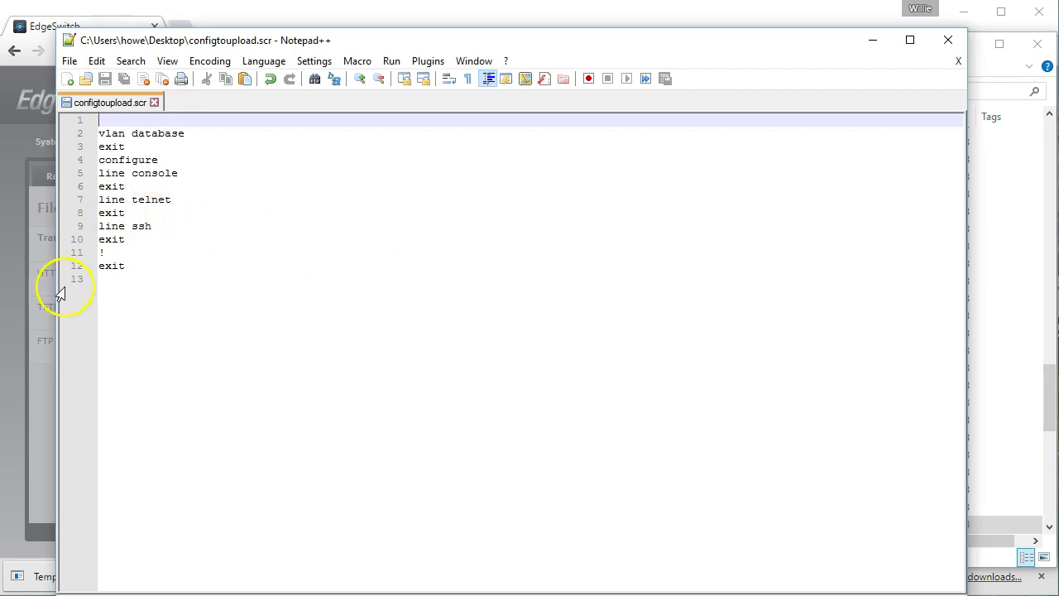
click(949, 40)
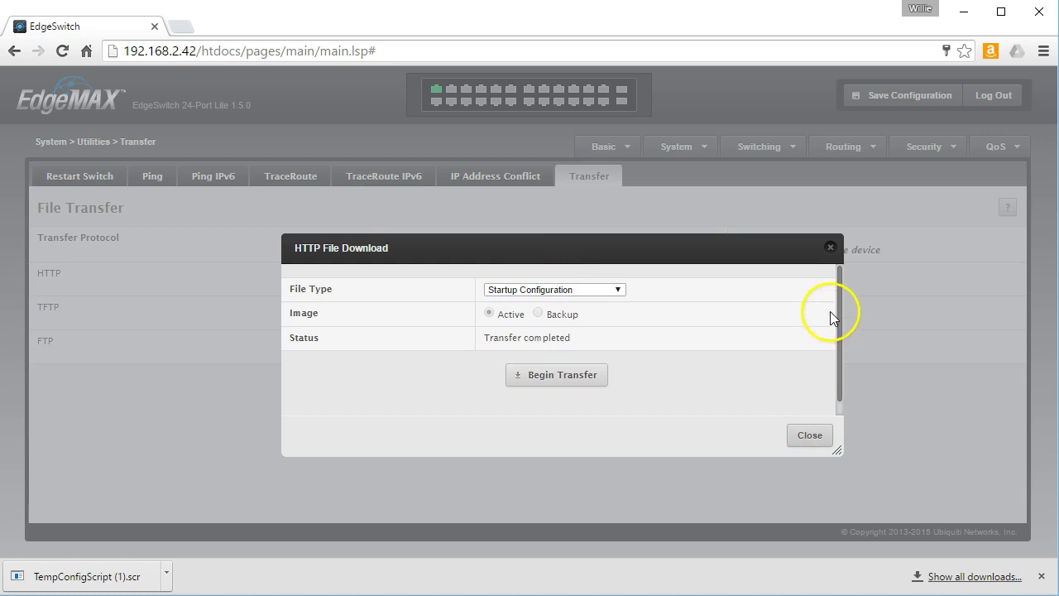
click(829, 249)
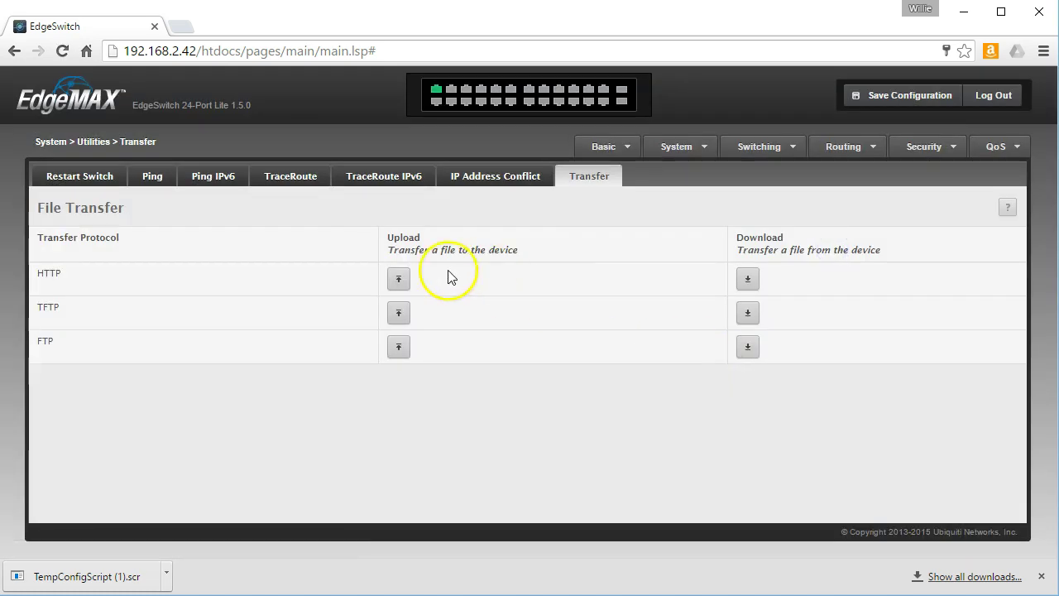
Upload configtoupload.scr to the switch over HTTP as the Startup Configuration and close the upload dialog once the transfer ends.
click(392, 281)
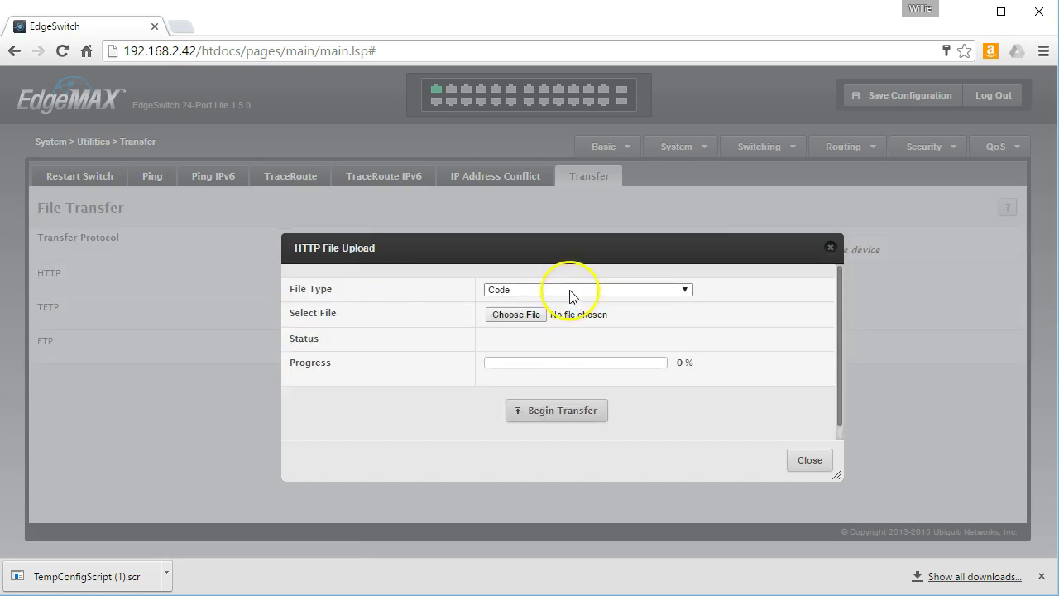
click(569, 296)
click(553, 314)
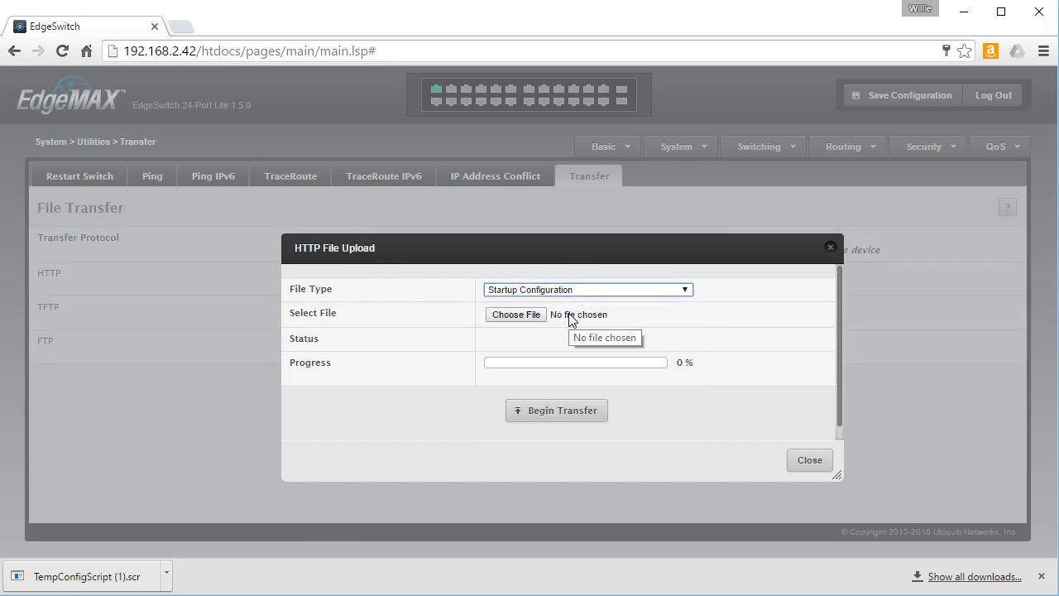
click(527, 318)
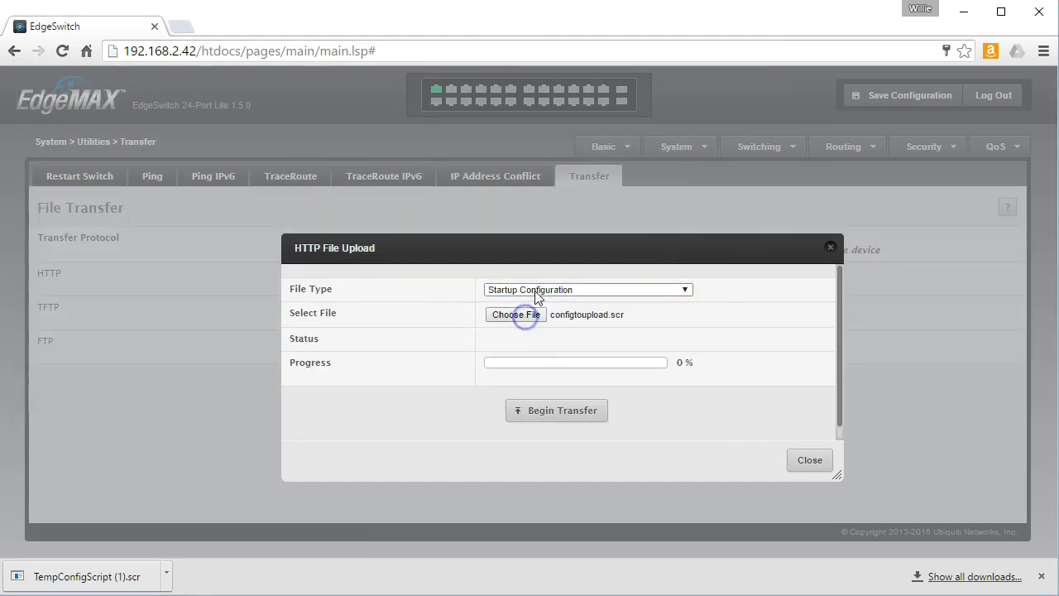
click(569, 414)
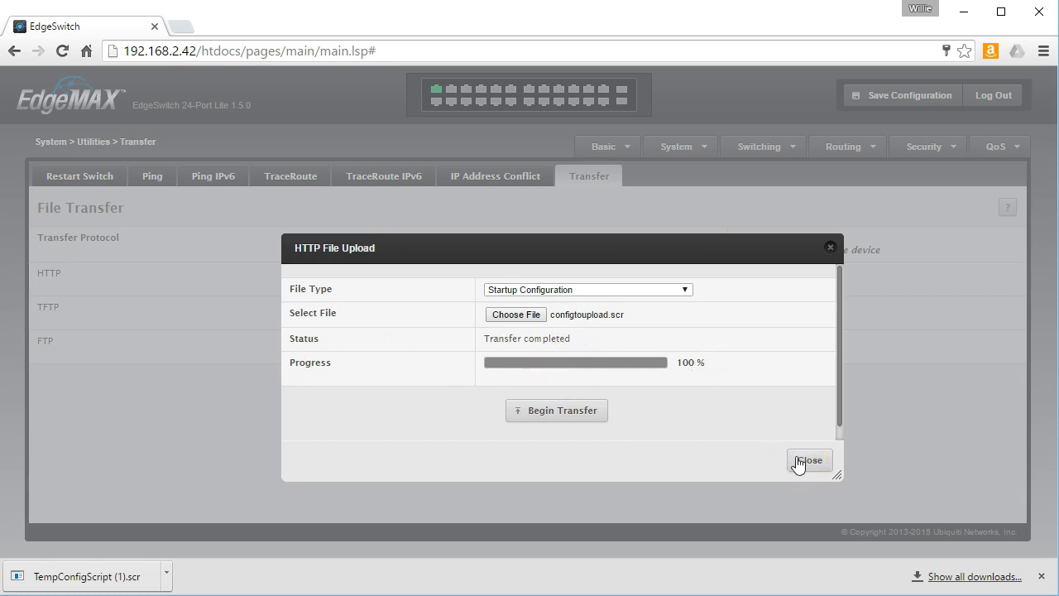
click(799, 461)
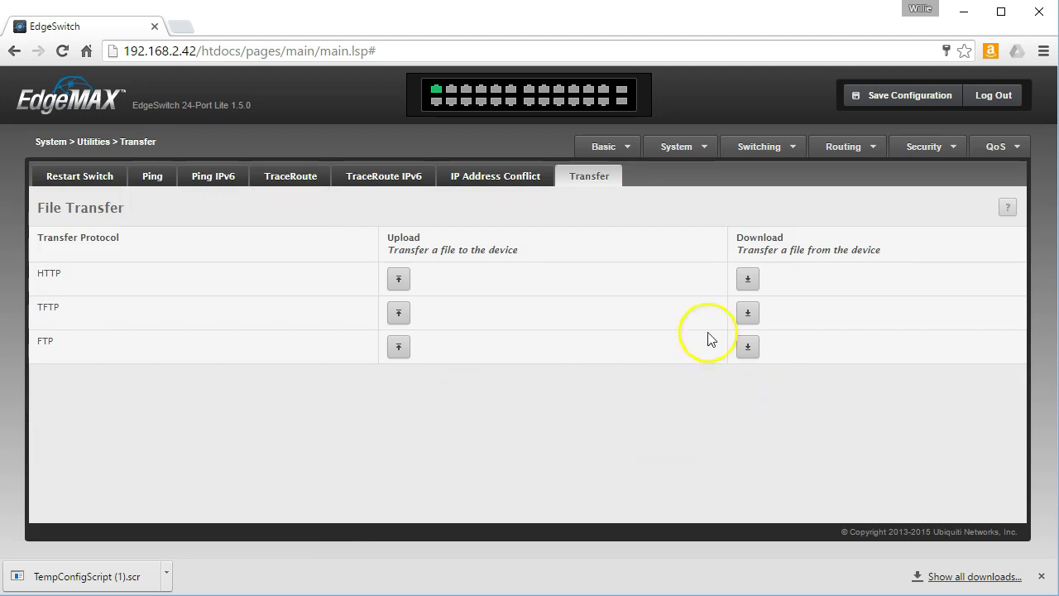
Copy the Startup Configuration to the Backup Config on the switch and dismiss the acknowledgement.
click(879, 97)
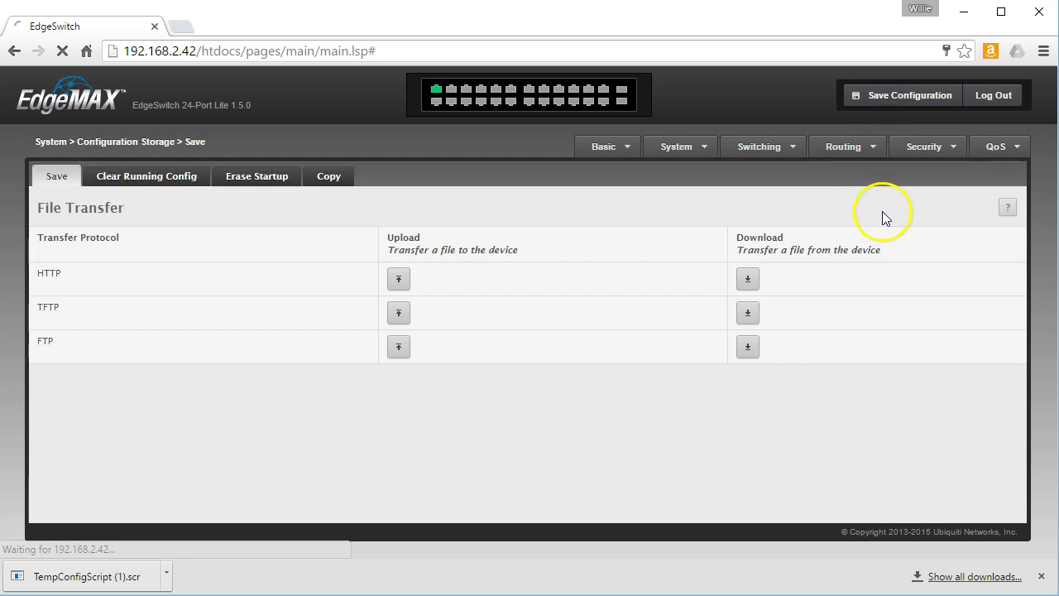
click(336, 179)
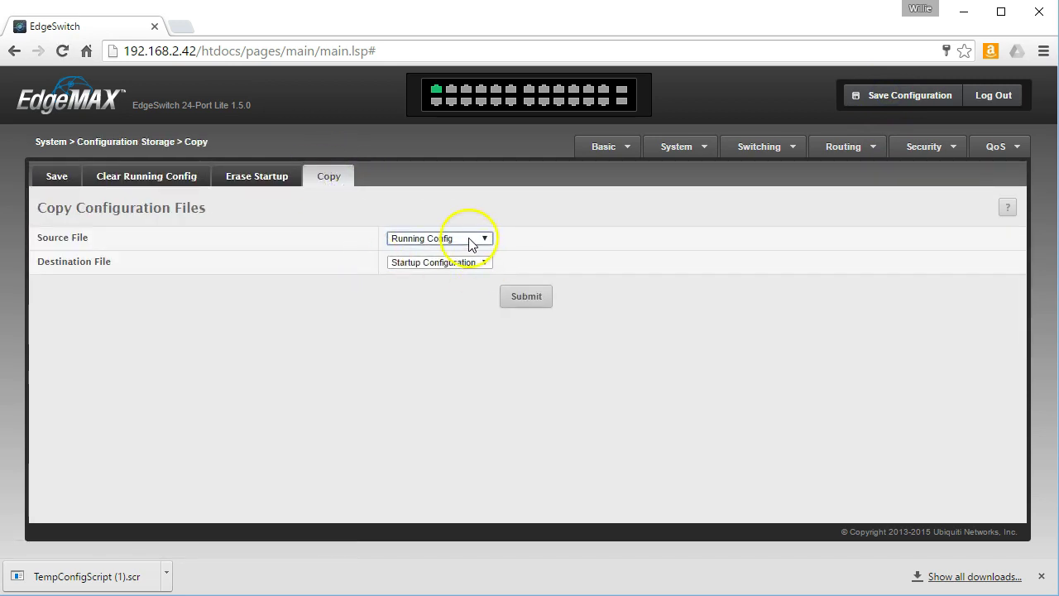
click(469, 239)
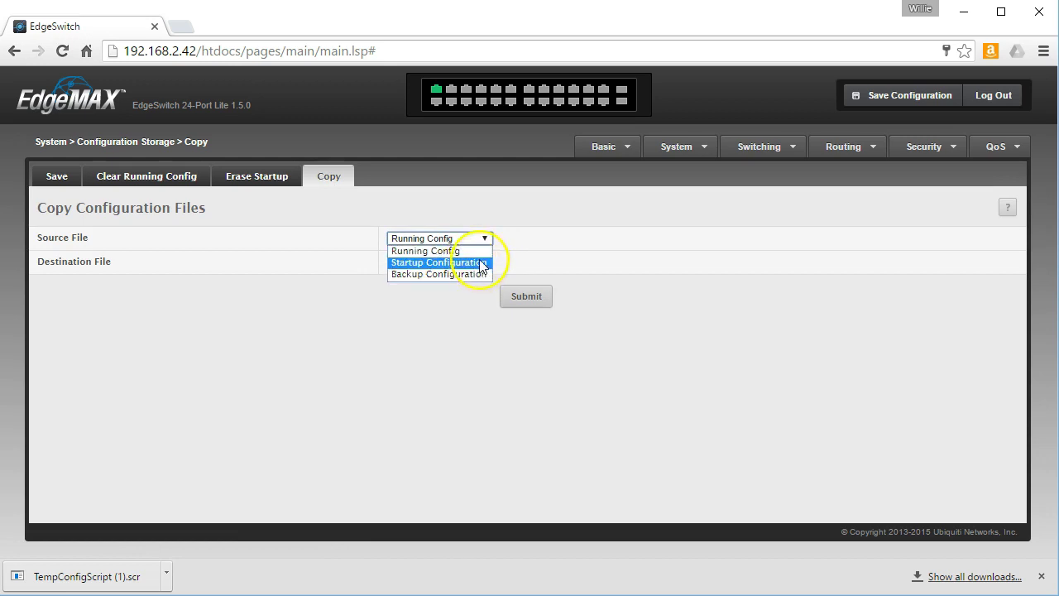
click(473, 263)
click(461, 263)
click(457, 262)
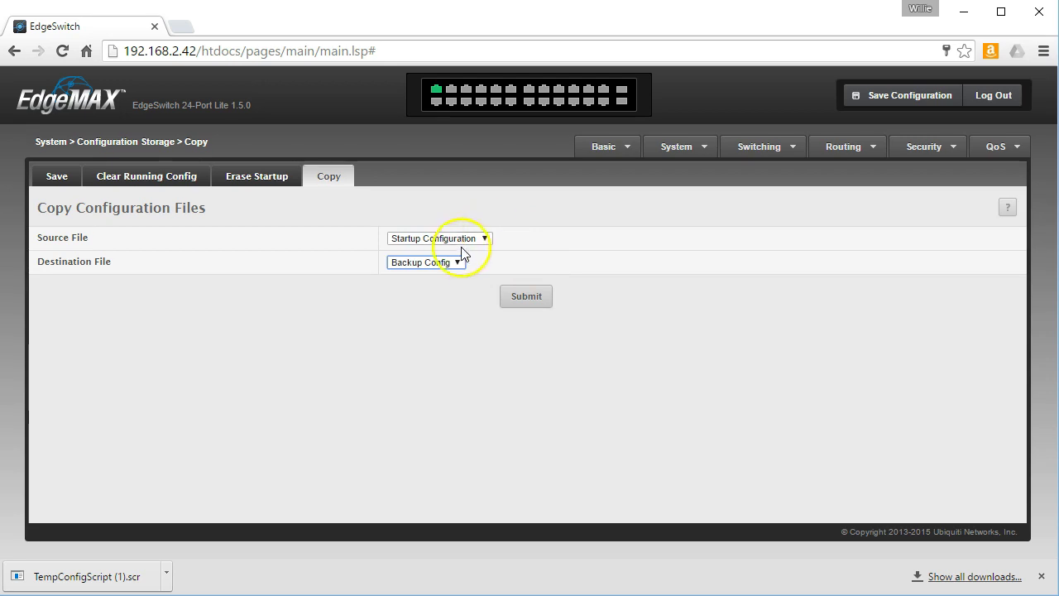
click(533, 305)
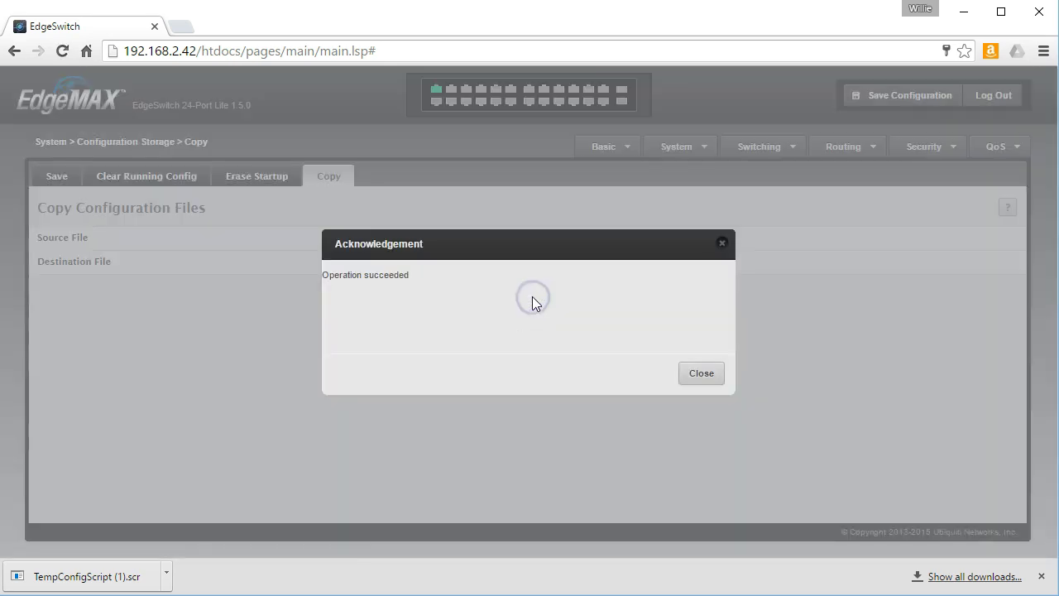
click(701, 373)
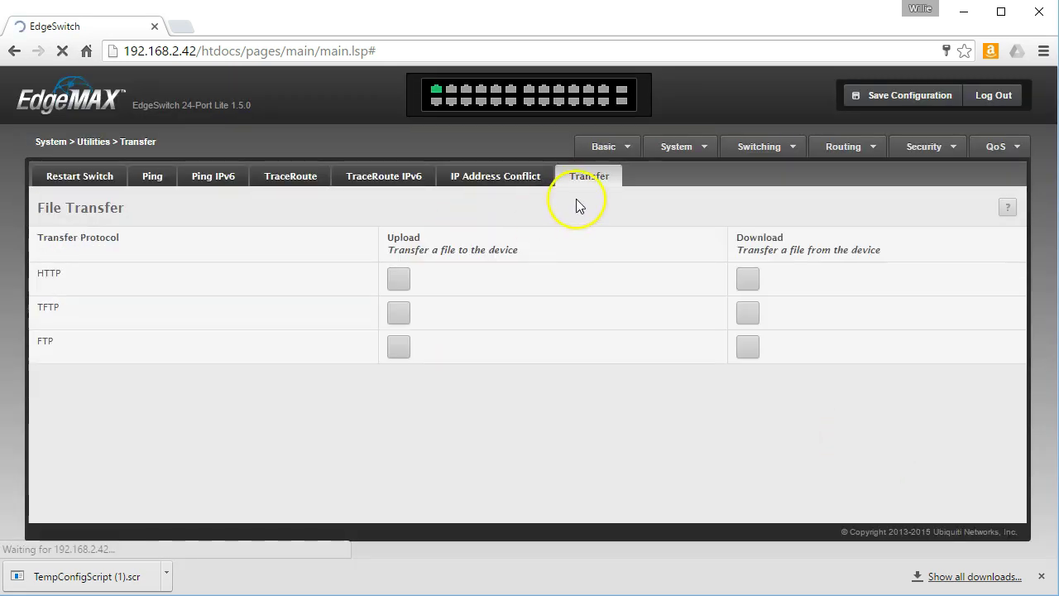
click(398, 279)
click(610, 290)
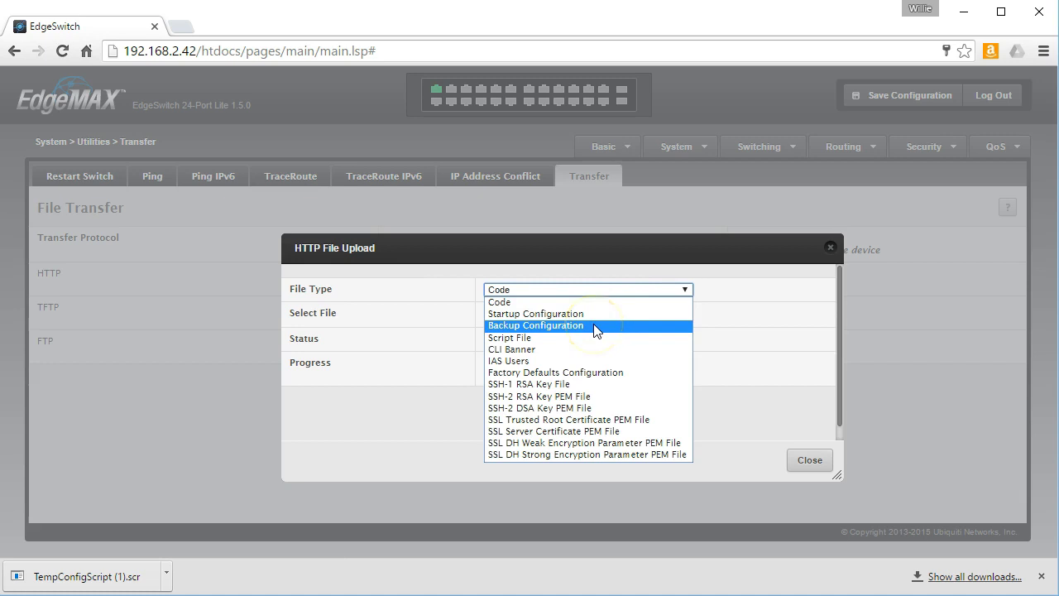
click(594, 328)
click(610, 289)
click(593, 326)
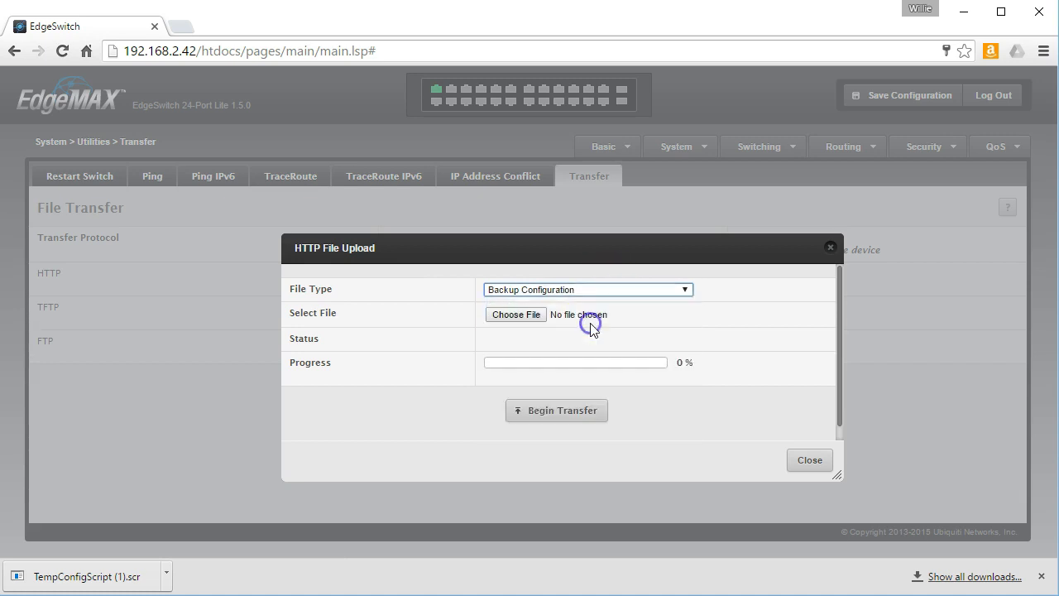
click(832, 239)
Submit a configuration file copy with Backup Configuration as the source file and dismiss the acknowledgement.
click(894, 96)
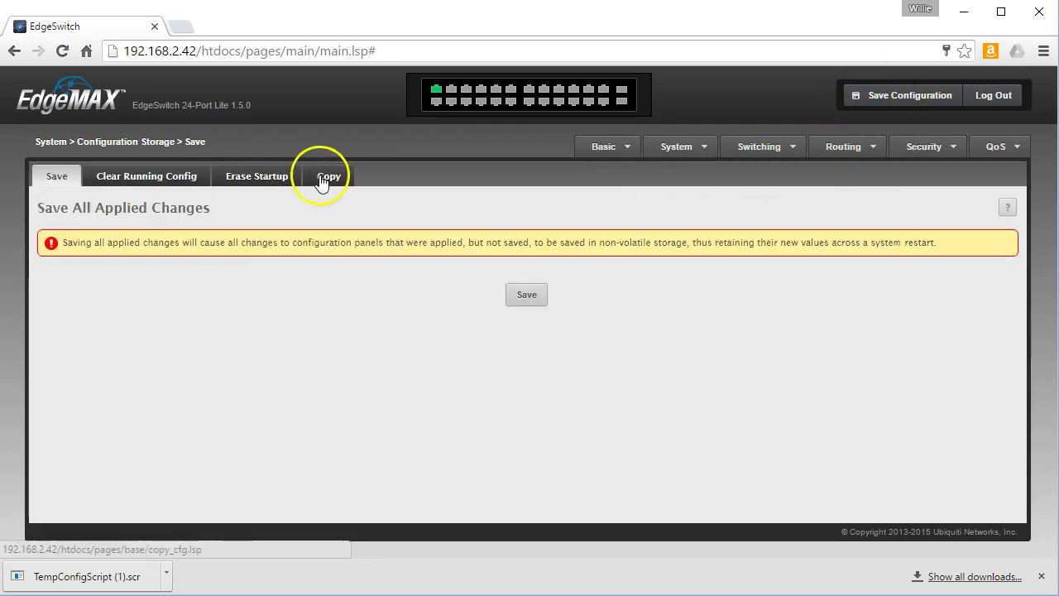
click(323, 180)
click(438, 240)
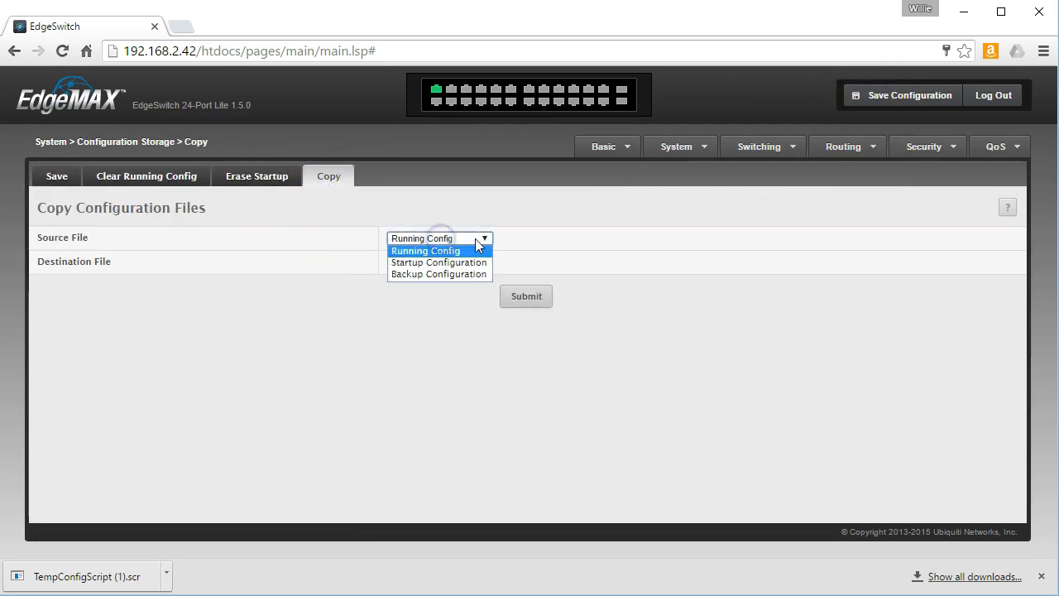
click(400, 274)
click(426, 262)
click(530, 300)
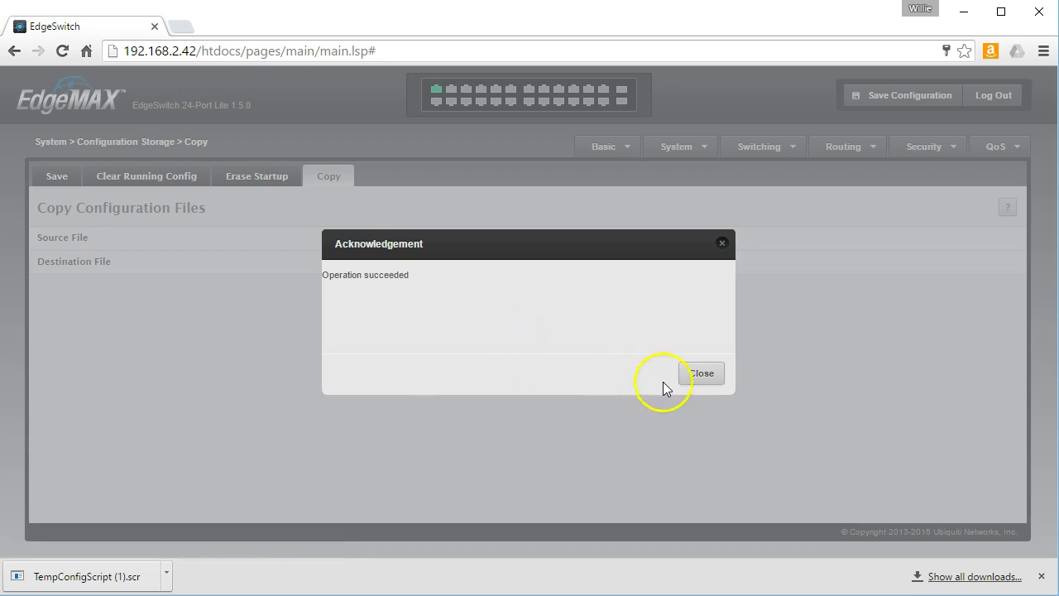
click(701, 373)
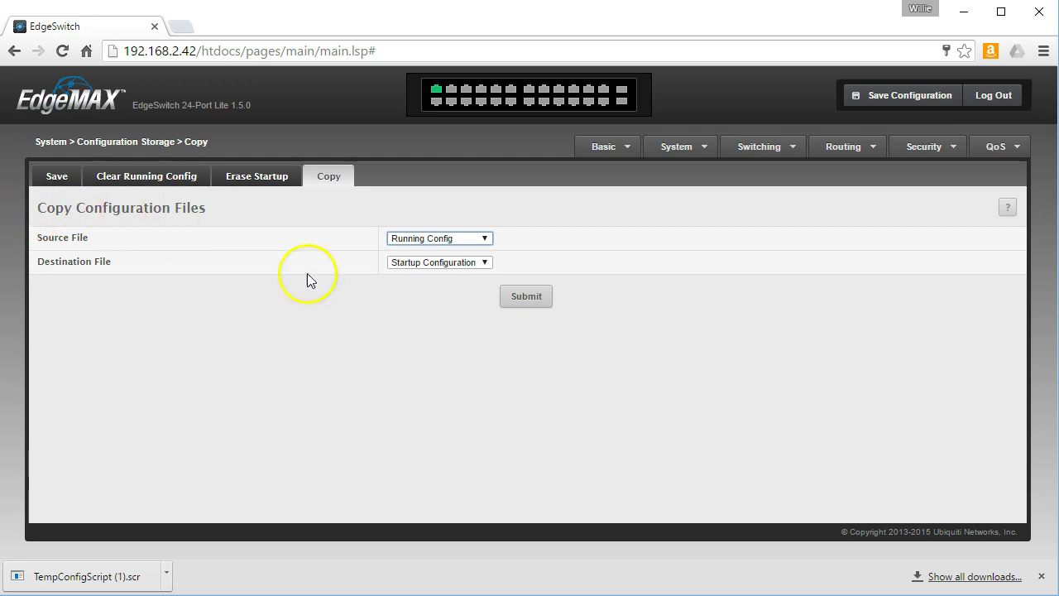
Examine the file types offered for HTTP upload and for HTTP download on the File Transfer page.
click(678, 147)
mouse_move(733, 454)
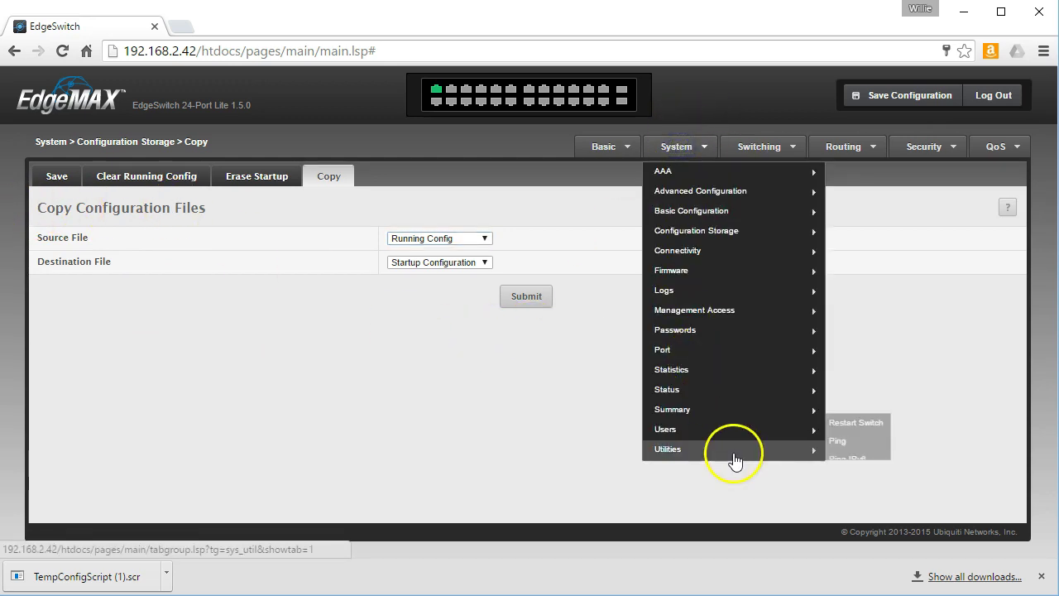
click(858, 455)
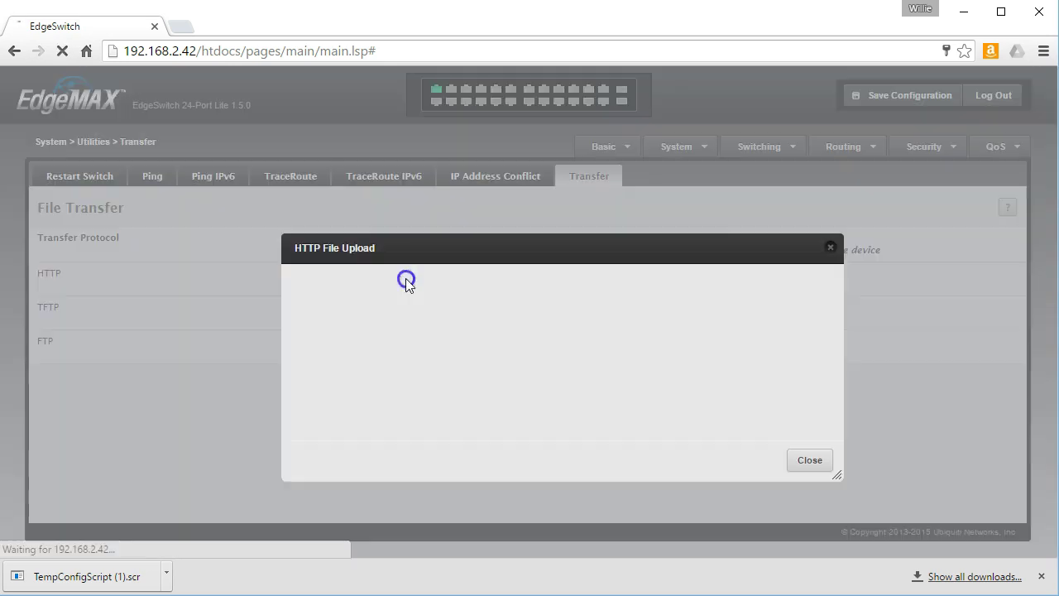
click(401, 279)
click(553, 292)
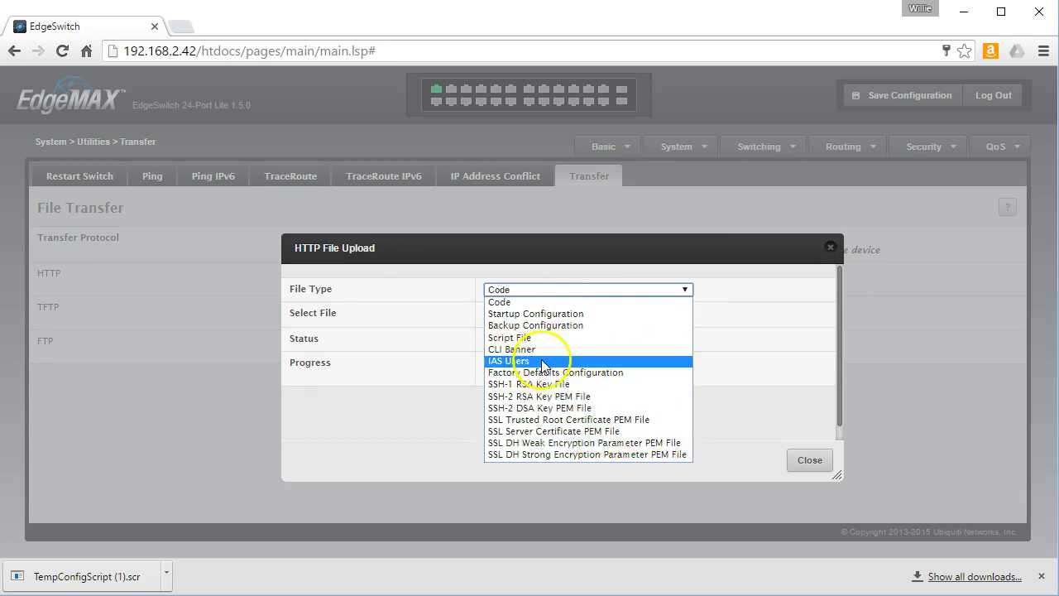
click(819, 284)
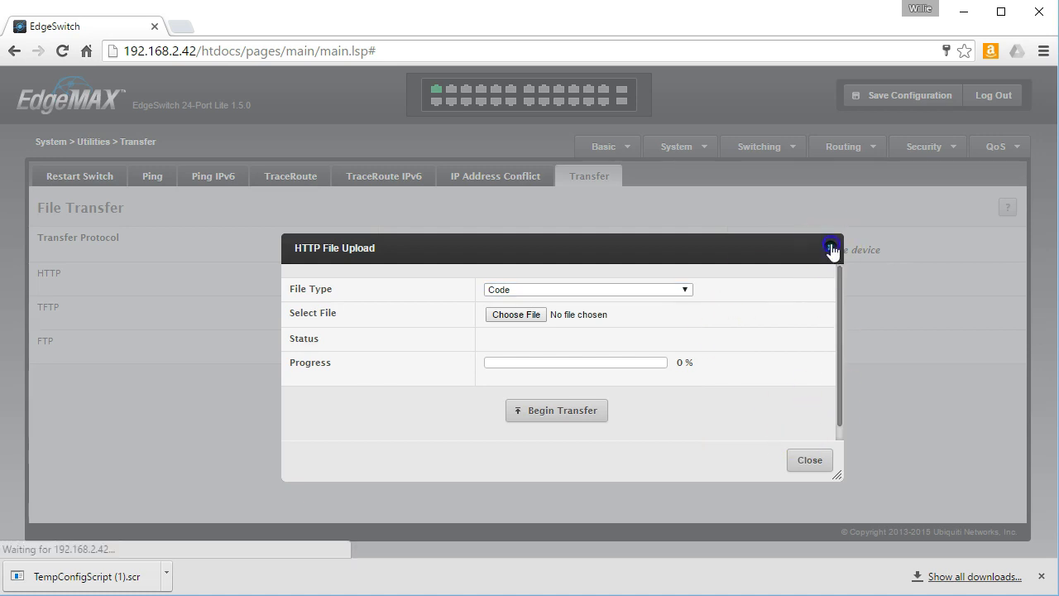
click(831, 247)
click(747, 279)
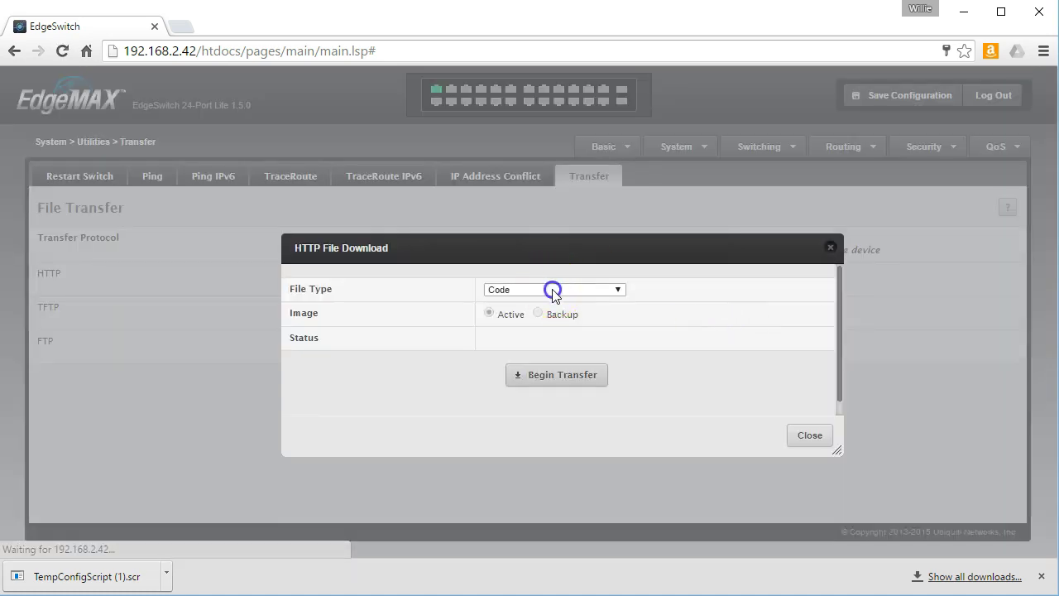
click(558, 286)
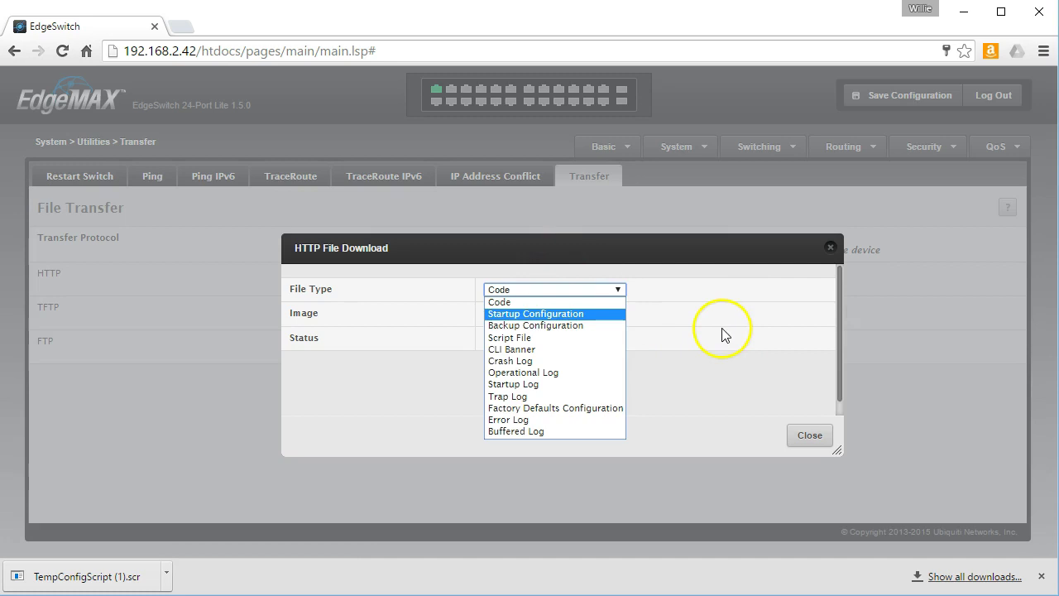
click(730, 355)
scroll(730, 355, up, 1)
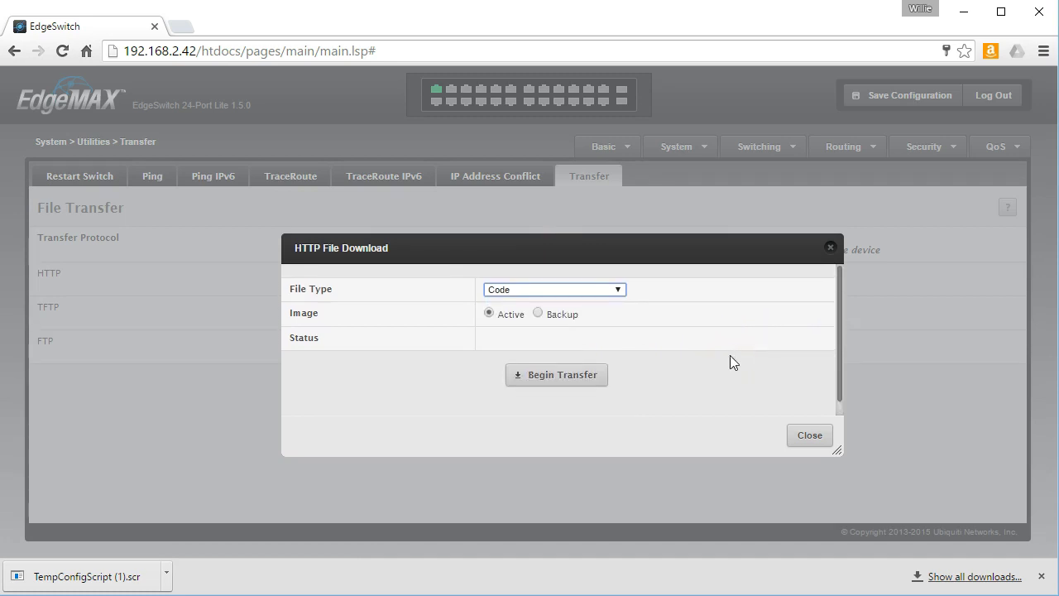